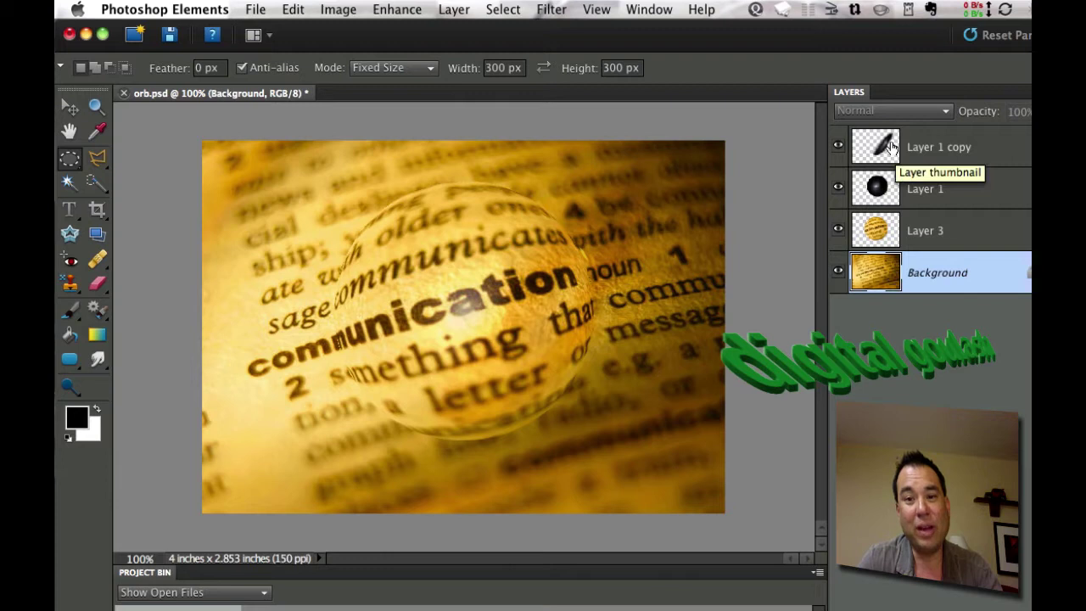
Solo the Background layer so only the plain dictionary page shows, with Layer 3, Layer 1 and Layer 1 copy hidden.
key(alt)
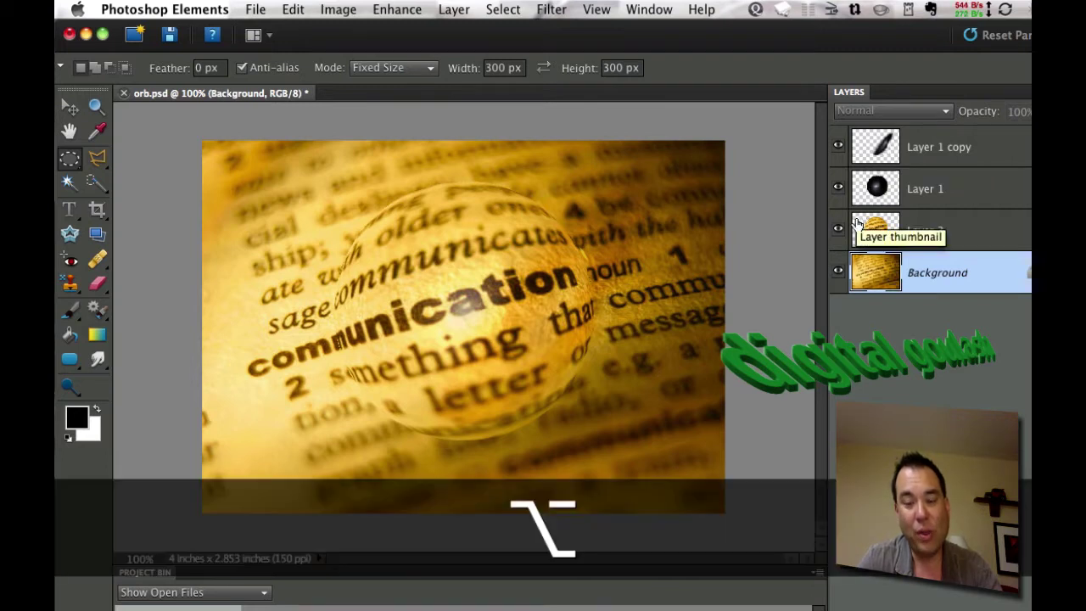
alt+click(838, 271)
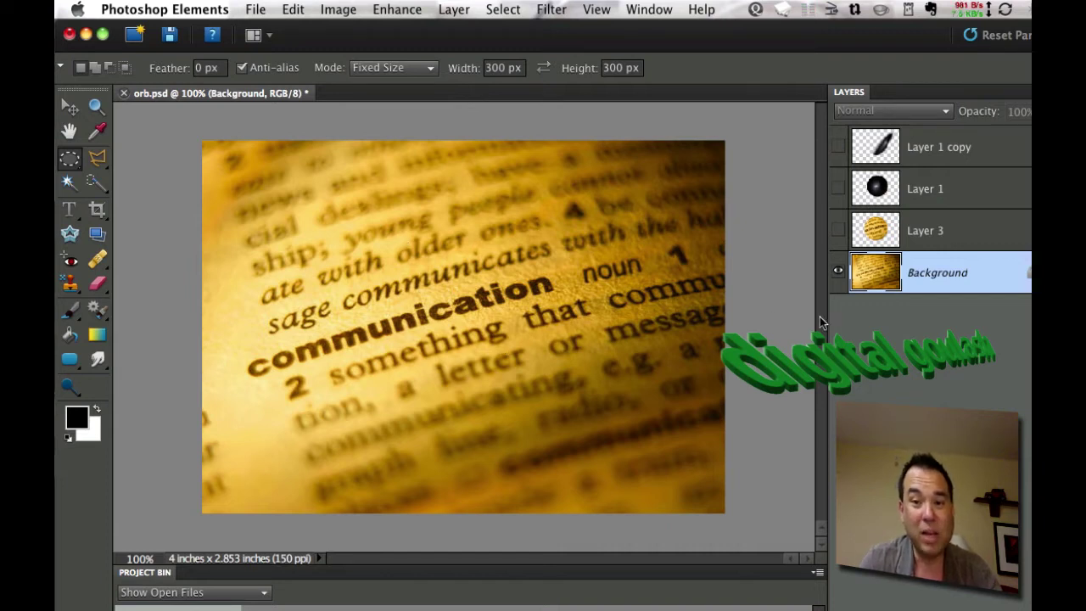
click(840, 231)
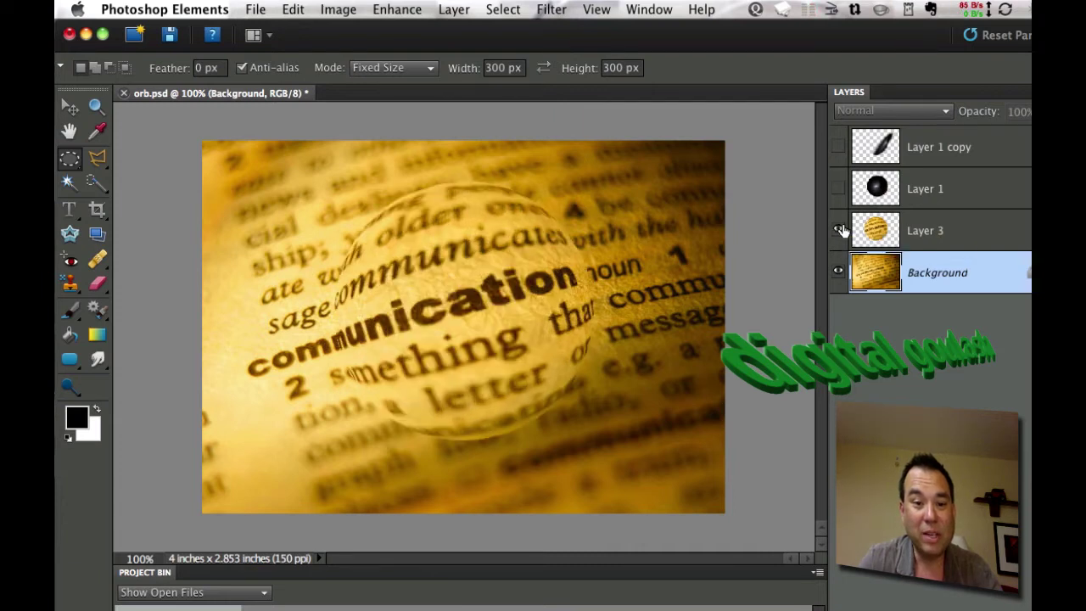
click(839, 188)
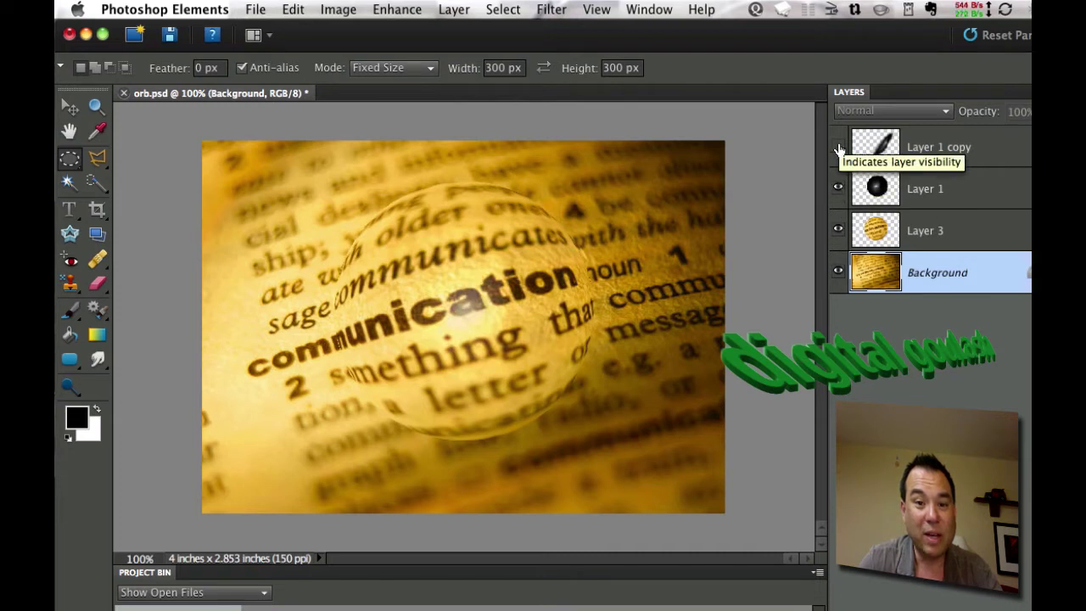
click(839, 148)
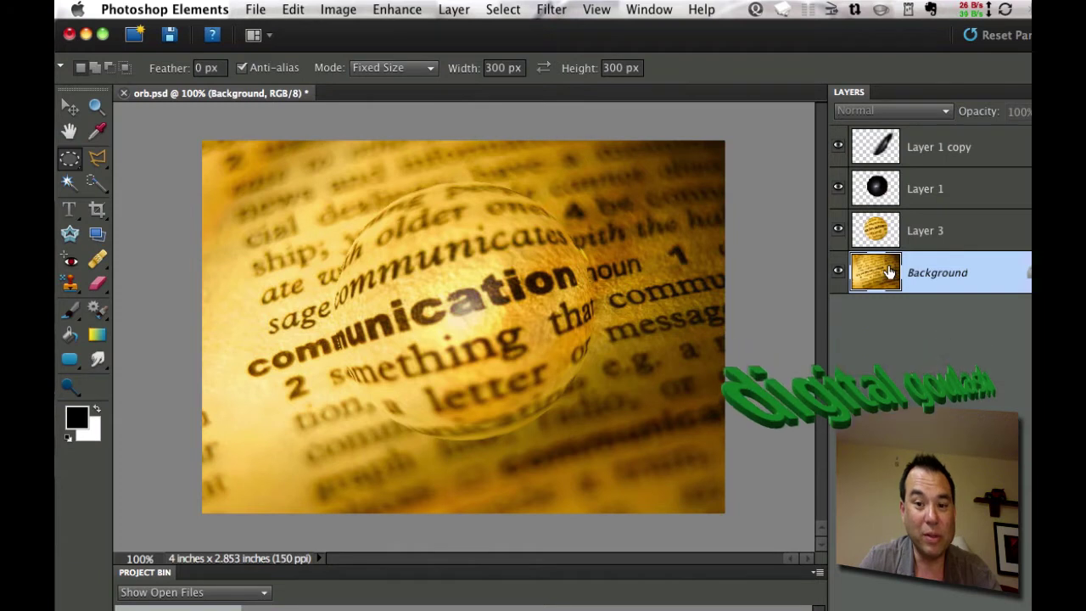
alt+click(839, 272)
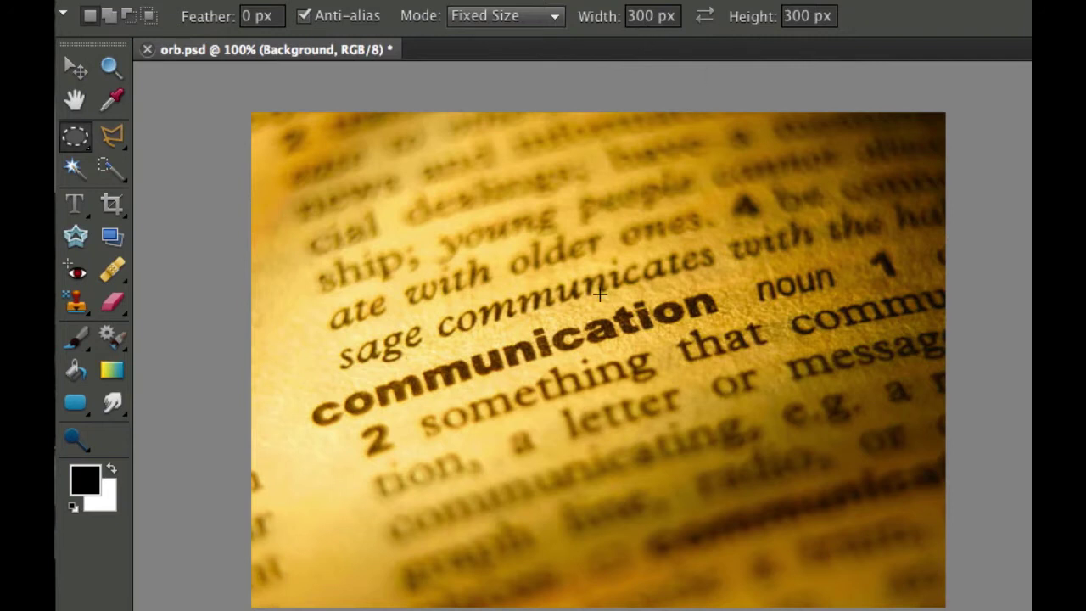
Place a 300 × 300 px circular selection and nudge it up and left to centre it over 'communication'.
click(472, 233)
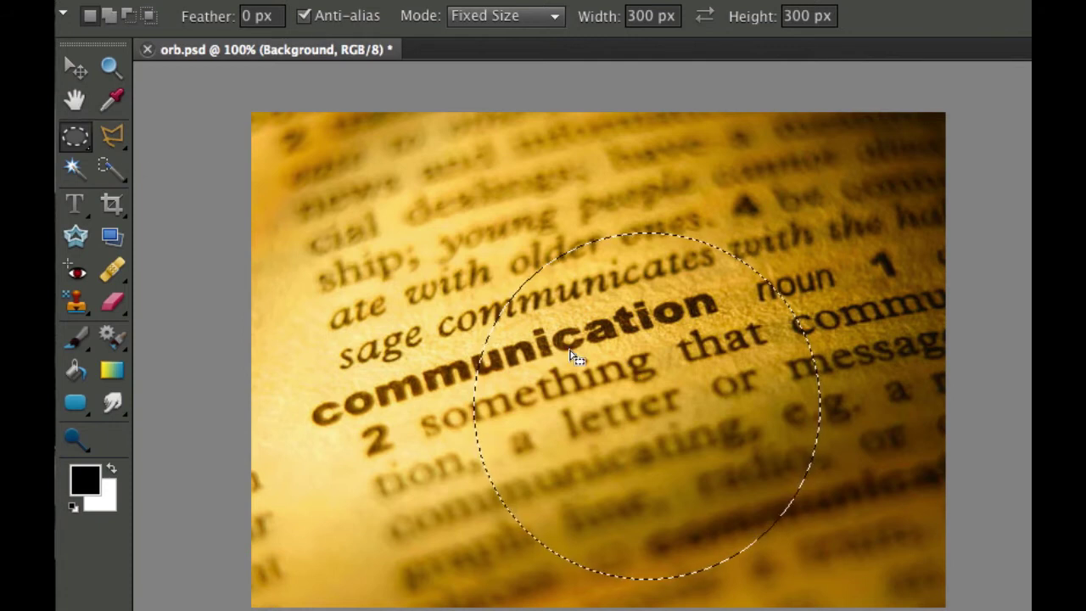
key(Up)
key(Up)
key(Up)
key(Up)
key(Up)
key(Up)
key(Up)
key(Up)
key(Up)
key(Up)
key(Up)
key(Up)
key(Up)
key(Up)
key(Up)
key(Up)
key(Up)
key(Up)
key(Up)
key(Up)
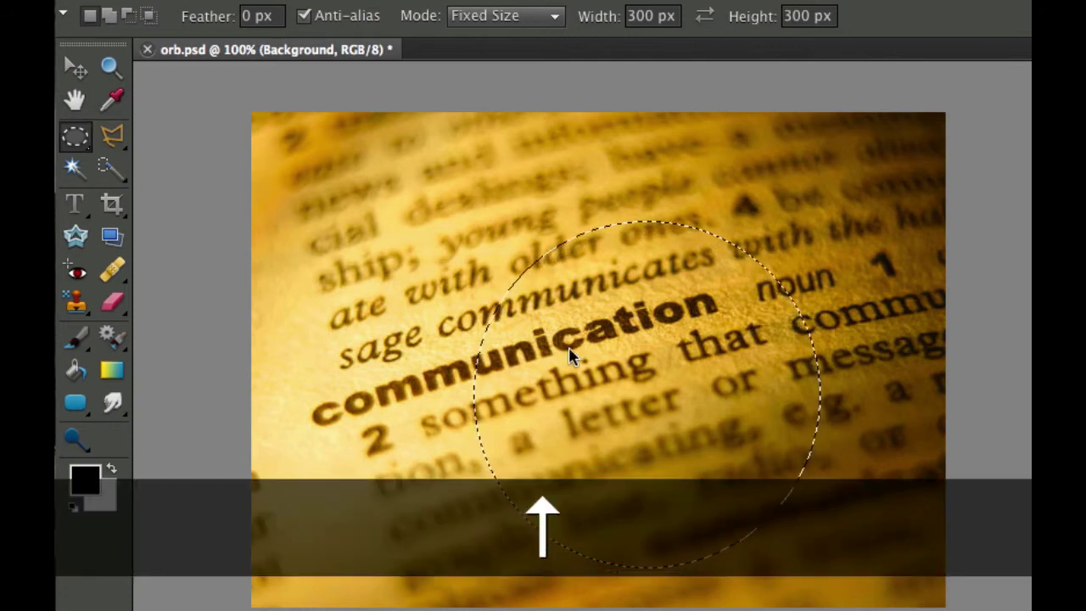
key(Up)
key(Up)
key(Up)
key(Up)
key(Up)
key(Up)
key(Up)
key(Up)
key(Up)
key(Up)
key(Up)
key(Up)
key(Up)
key(Up)
key(Up)
key(Up)
key(Up)
key(Up)
key(Up)
key(Up)
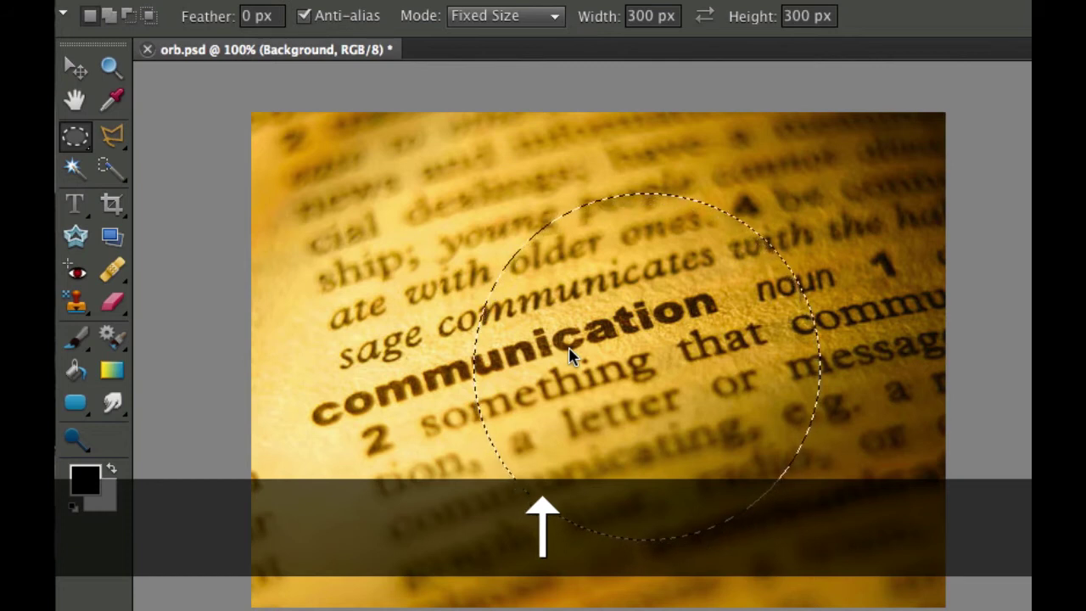
key(Left)
key(Left)
key(Left)
key(Left)
key(Left)
key(Left)
key(Left)
key(Left)
key(Left)
key(Left)
key(Left)
key(Left)
key(Left)
key(Left)
key(Left)
key(Left)
key(Left)
key(Left)
key(Left)
key(Left)
key(Left)
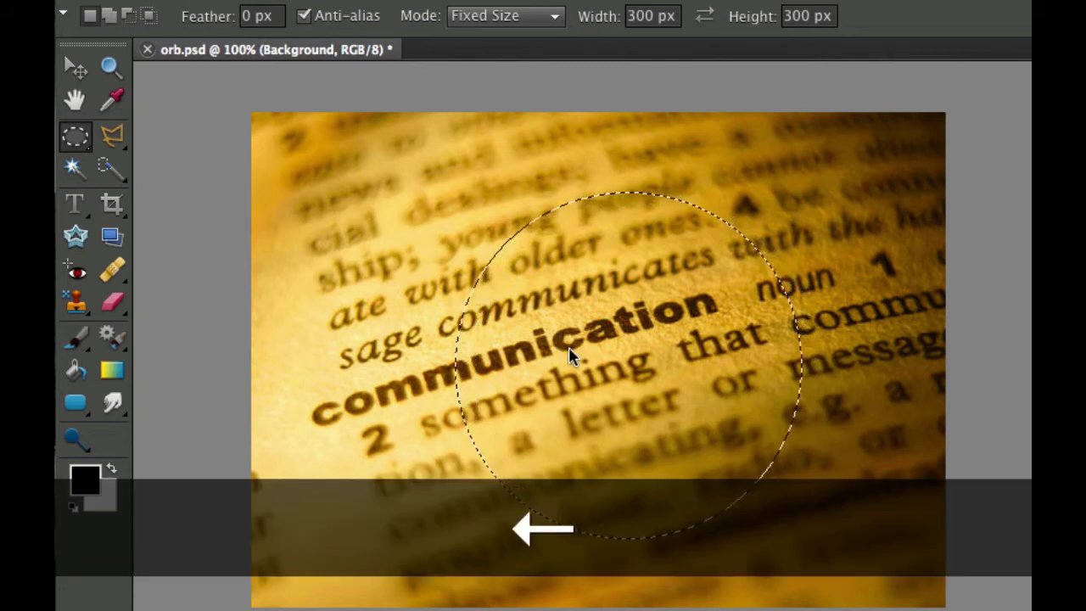
key(Left)
key(Left)
key(Left)
key(Left)
key(Left)
key(Left)
key(Left)
key(Left)
key(Left)
key(Left)
key(Left)
key(Left)
key(Left)
key(Left)
key(Left)
key(Left)
key(Left)
key(Left)
key(Left)
key(Left)
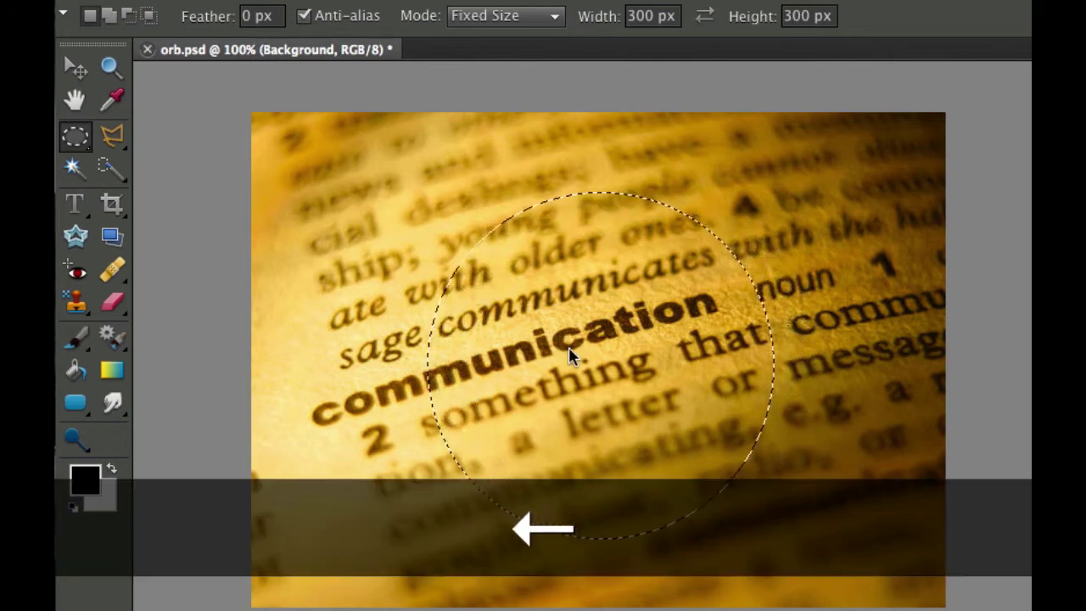
key(Left)
key(Left)
key(Left)
key(Left)
key(Left)
key(Left)
key(Left)
key(Left)
key(Left)
key(Left)
key(Left)
key(Left)
key(Left)
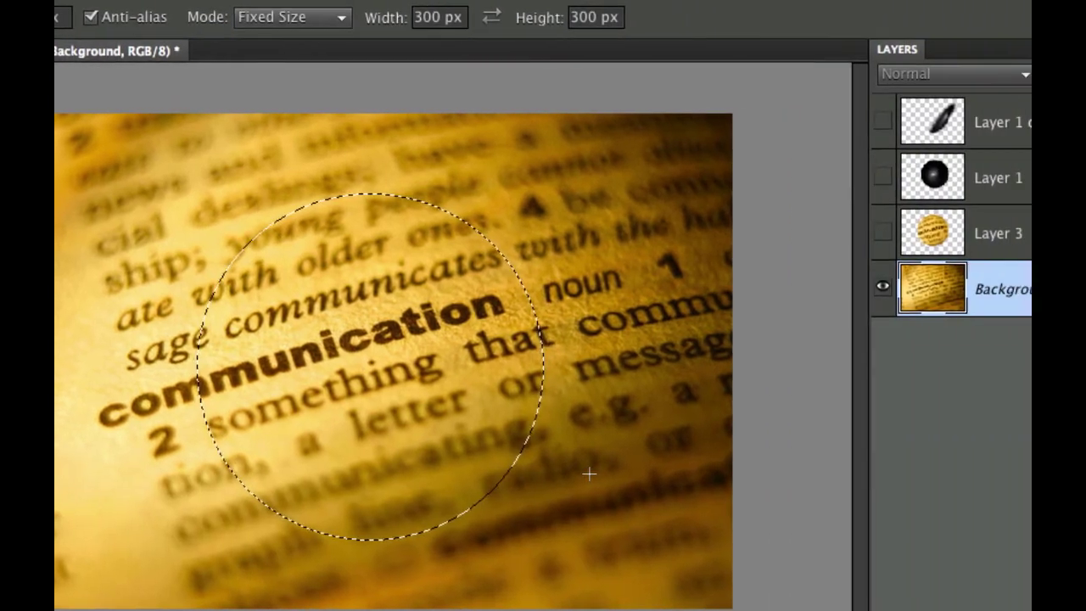
Copy the circled area to new Layer 4 and load its pixels as a selection.
key(super+j)
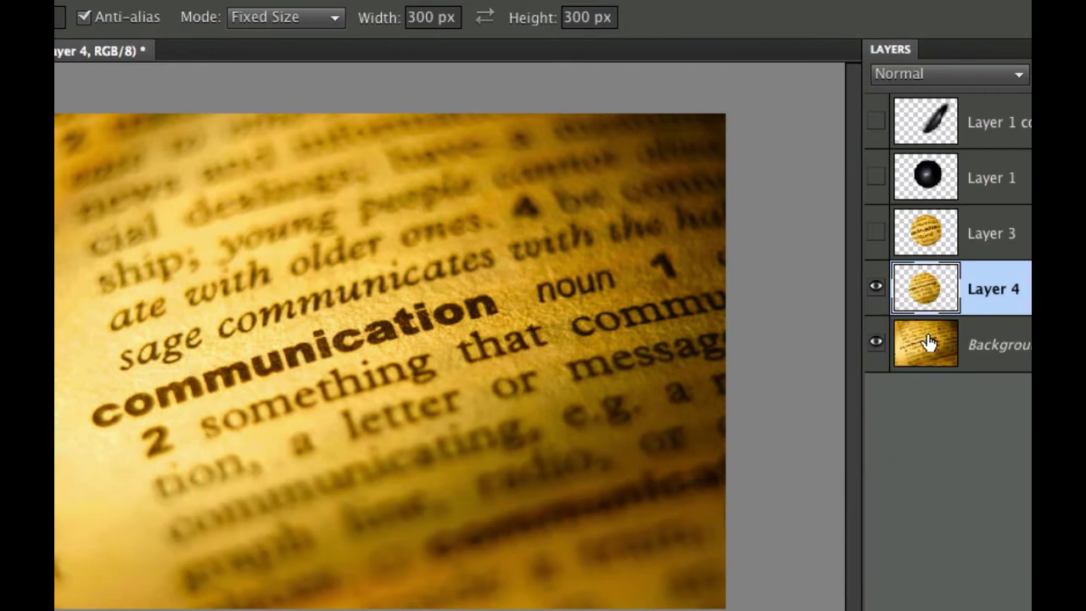
key(super)
super+click(925, 291)
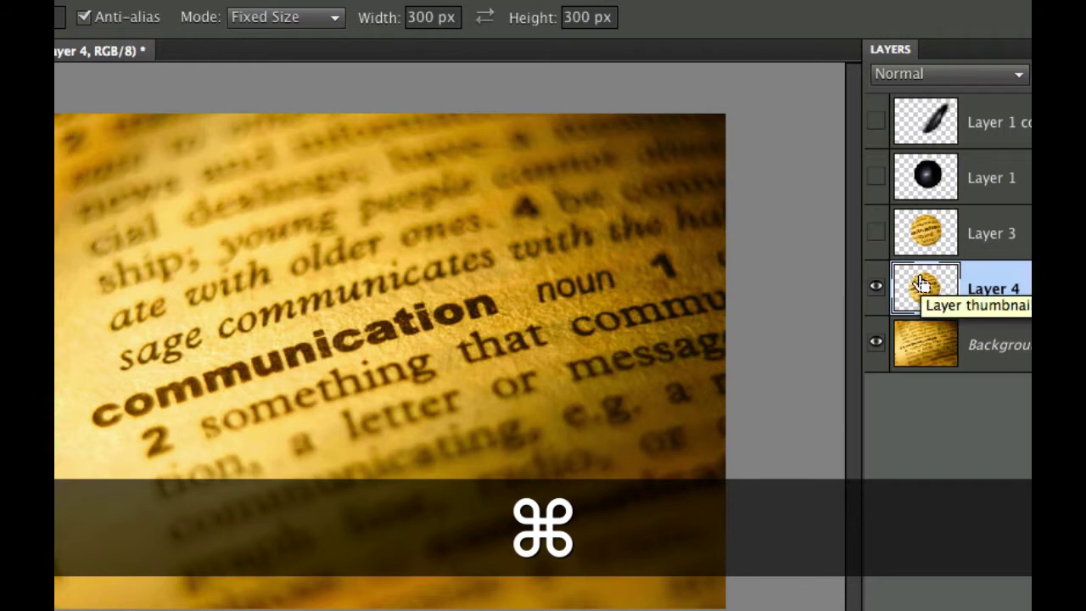
super+click(923, 286)
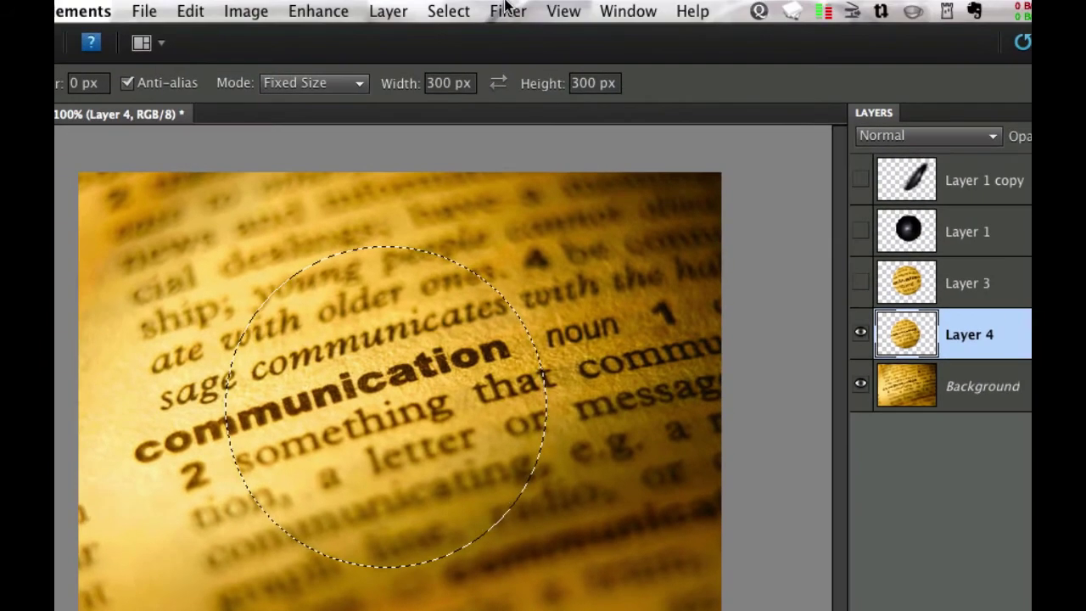
Apply Spherize at 100% to Layer 4's circle, then deselect.
click(509, 10)
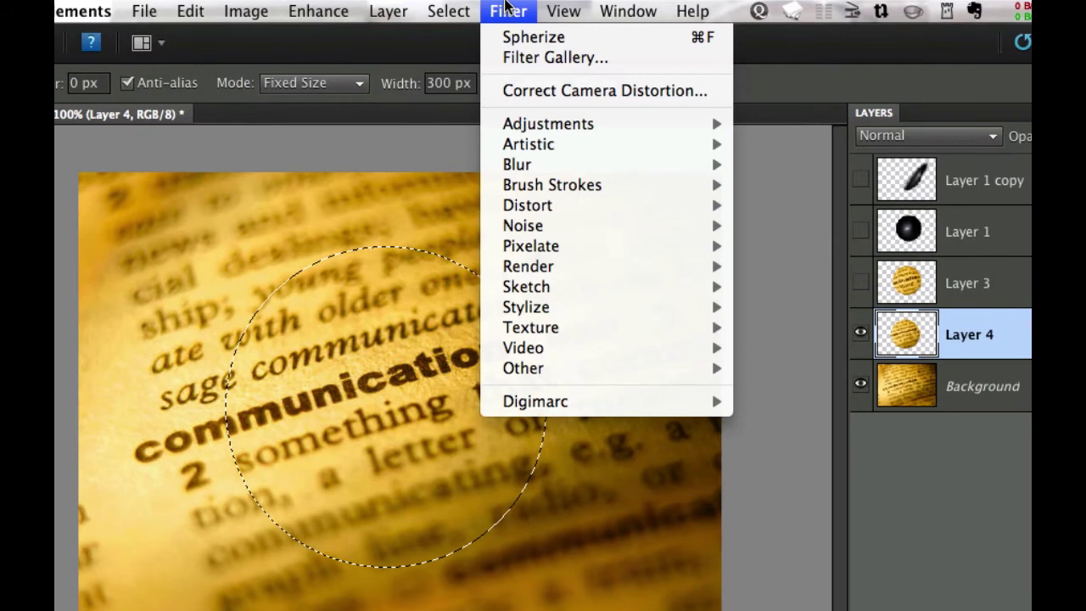
mouse_move(556, 206)
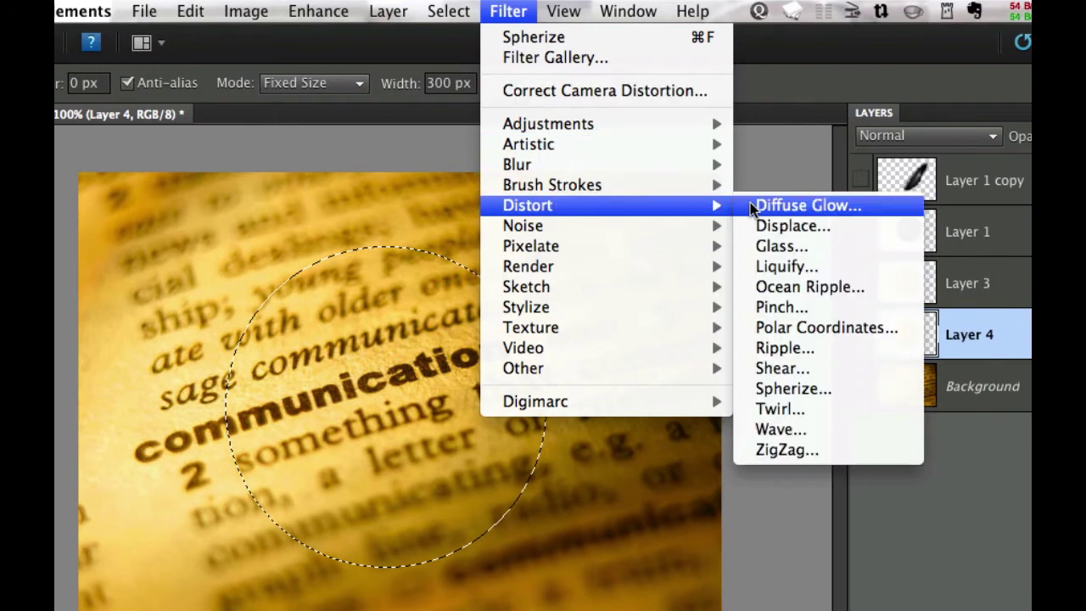
click(773, 387)
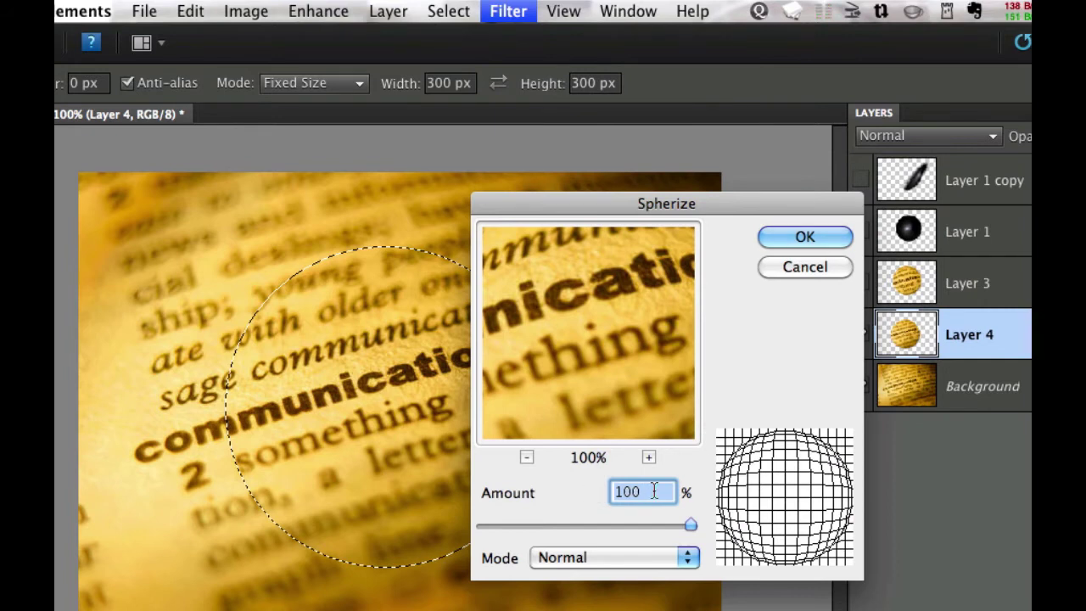
click(802, 238)
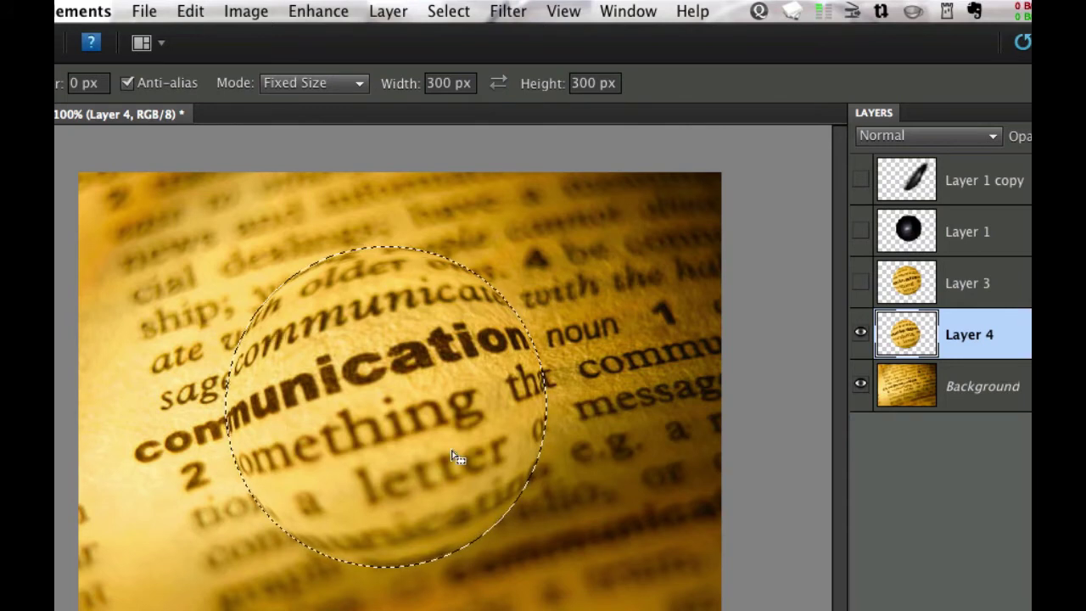
key(super+d)
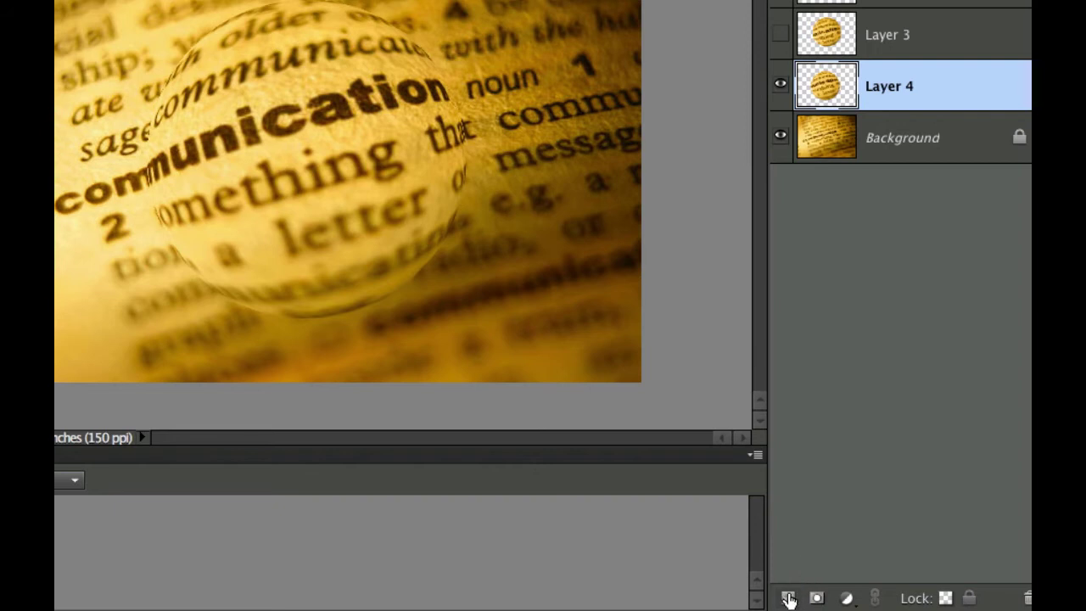
Add an empty Layer 5 above Layer 4 and show the alternative marquee shapes.
click(788, 599)
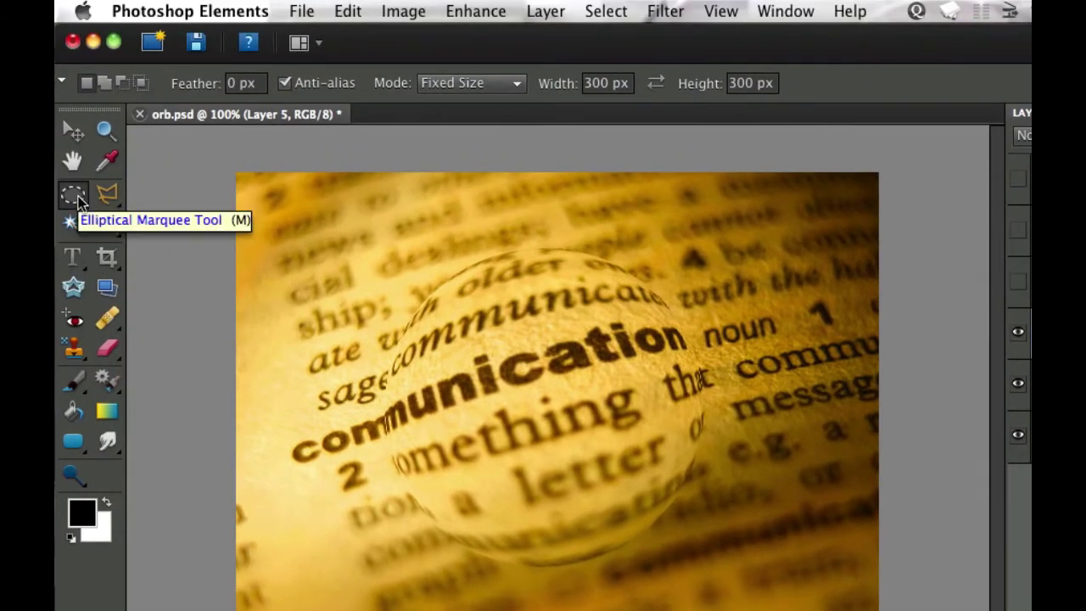
click(74, 197)
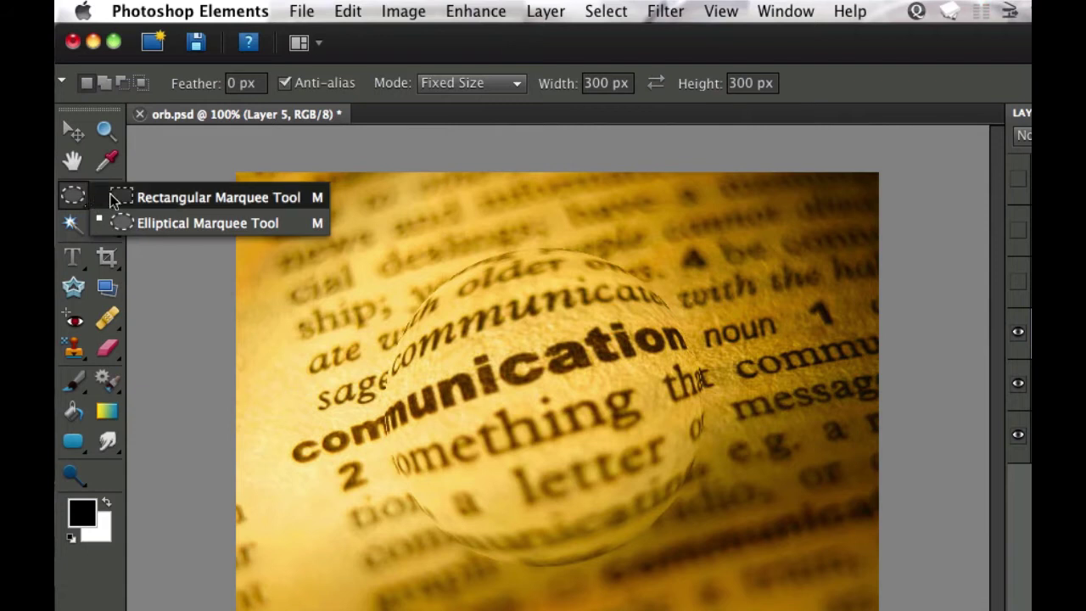
Place a 300 × 300 px square selection over the orb, nudged left and up, ready for a black Paint Bucket fill.
click(135, 195)
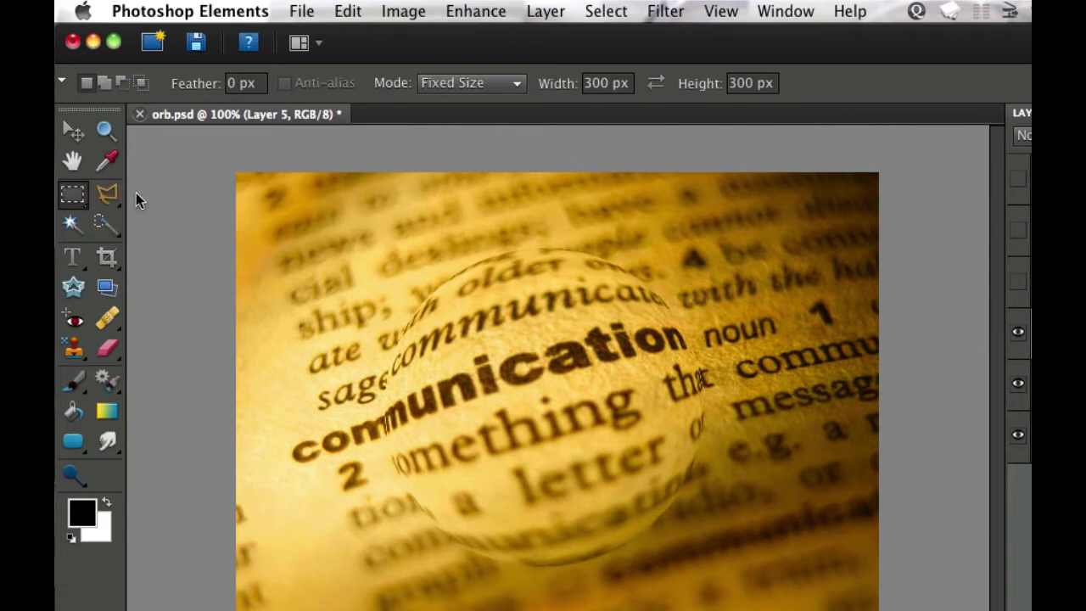
click(387, 264)
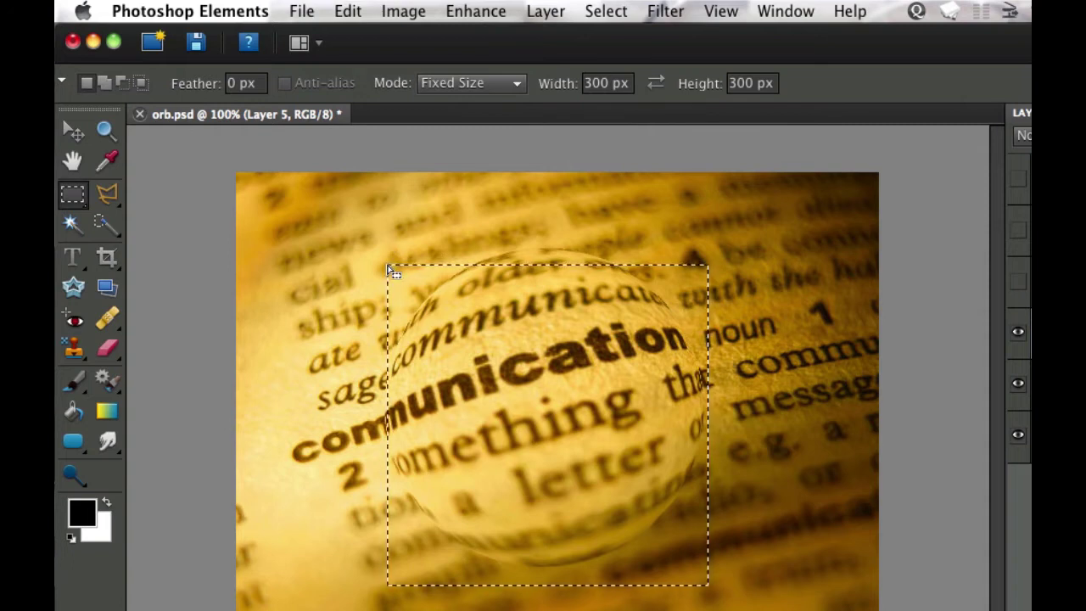
key(Left)
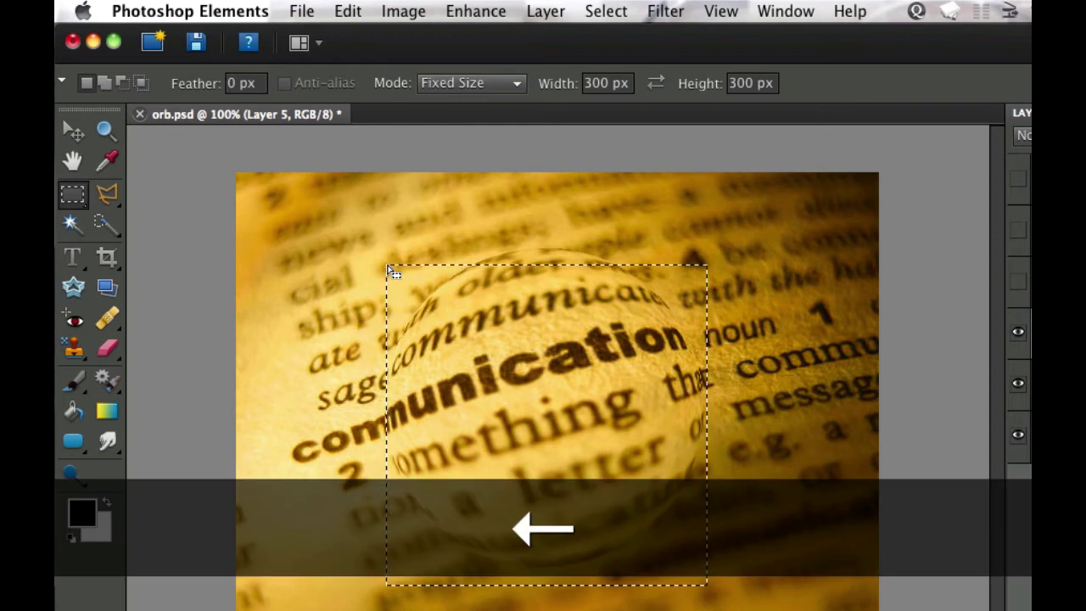
key(Left)
key(Left)
key(Left)
key(Left)
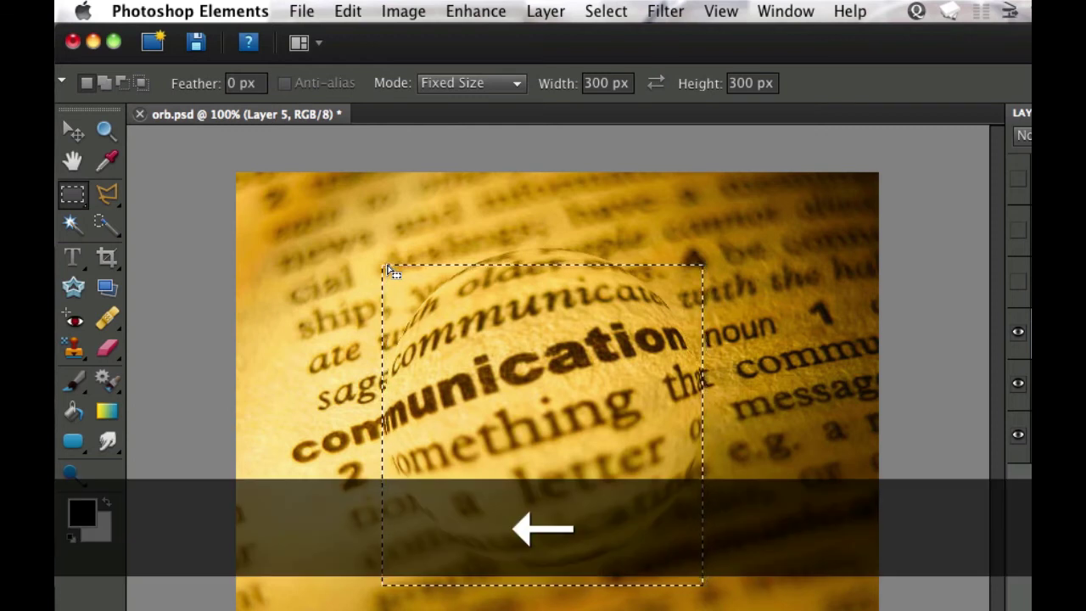
key(Up)
key(Up)
key(Up)
key(Up)
key(Up)
key(Up)
key(Up)
key(Up)
key(Up)
key(Up)
key(Up)
key(Up)
key(Up)
key(Up)
key(Up)
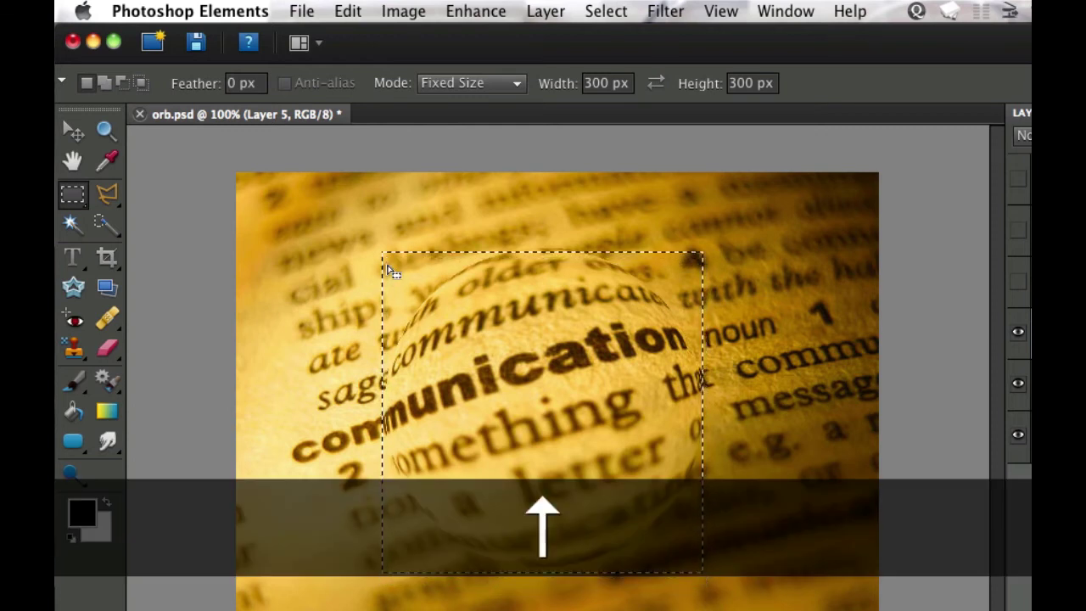
key(Up)
key(Up)
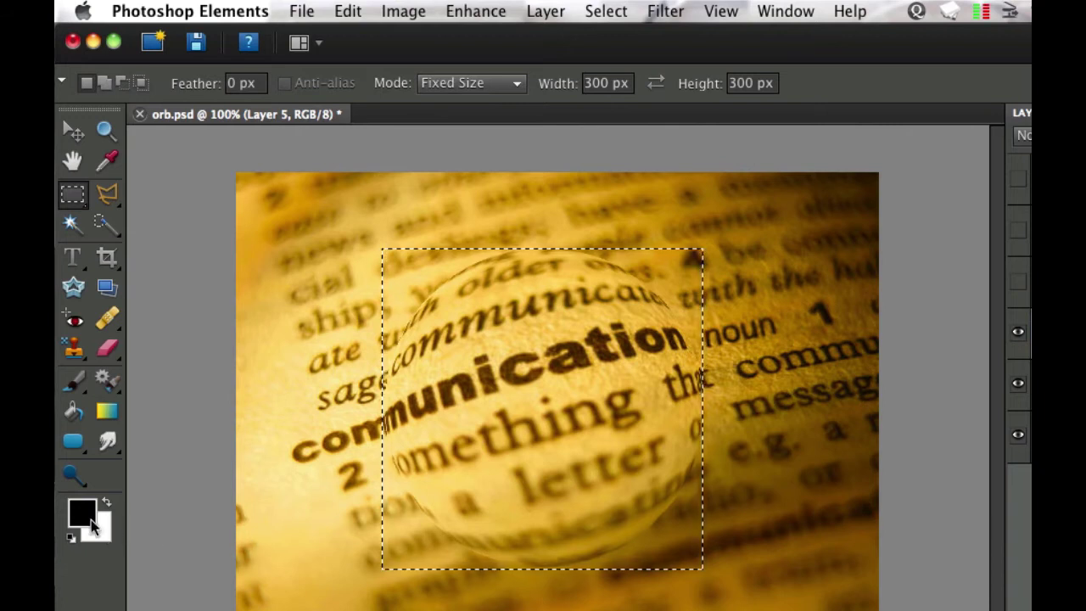
click(74, 414)
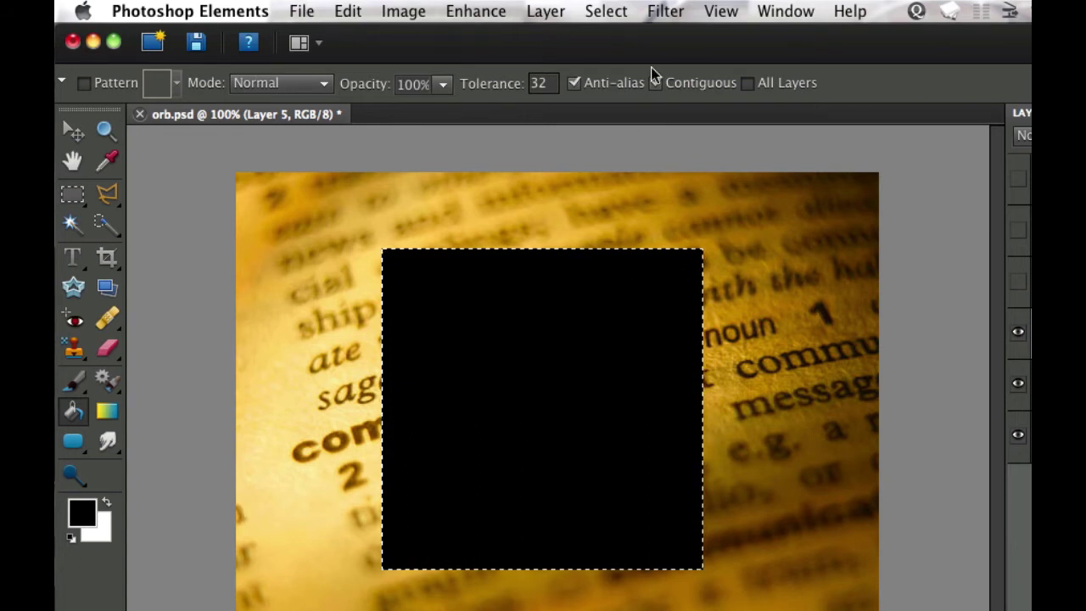
Render a 105mm Prime lens flare at 100% brightness in the black square's upper left.
click(666, 11)
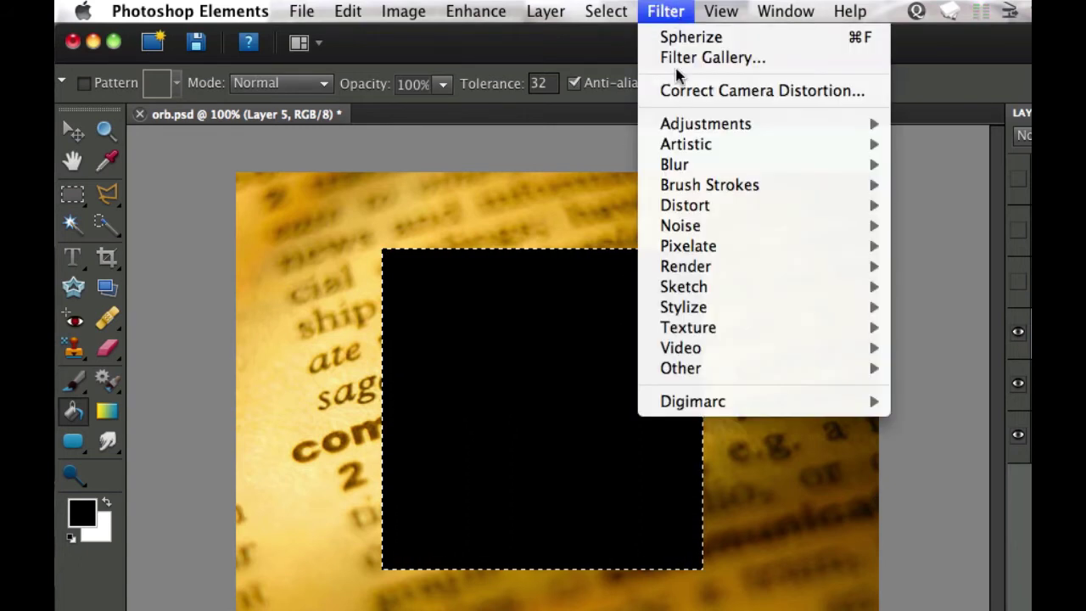
mouse_move(702, 267)
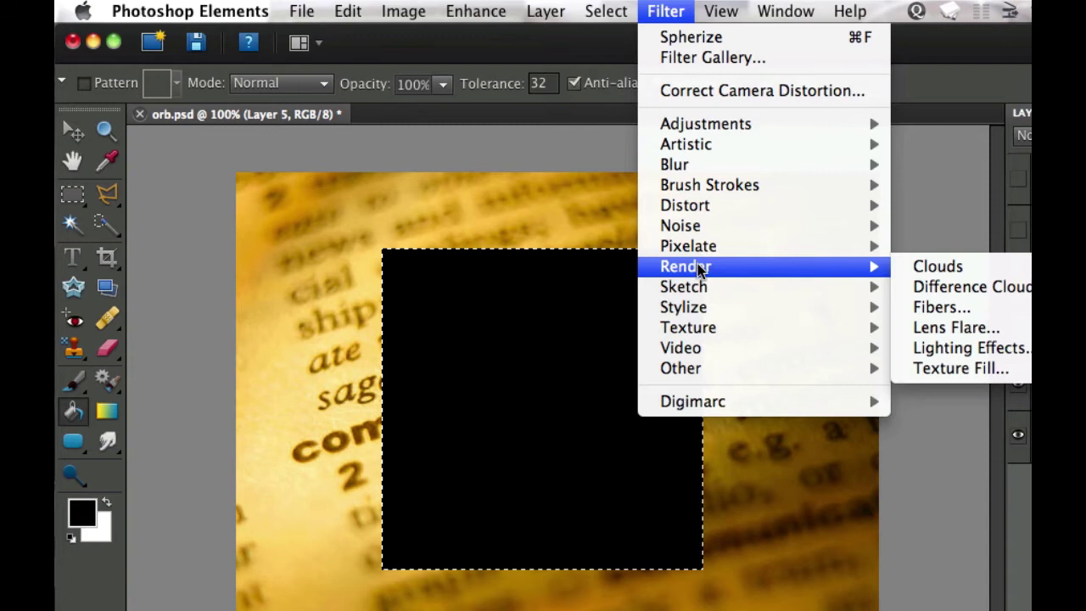
click(938, 334)
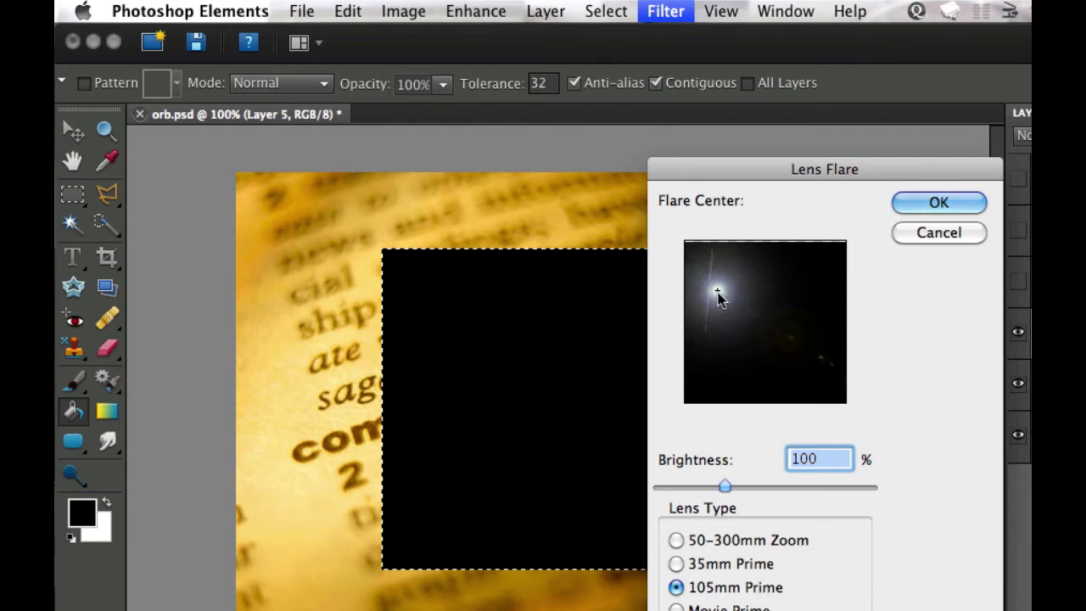
drag(717, 292, 706, 267)
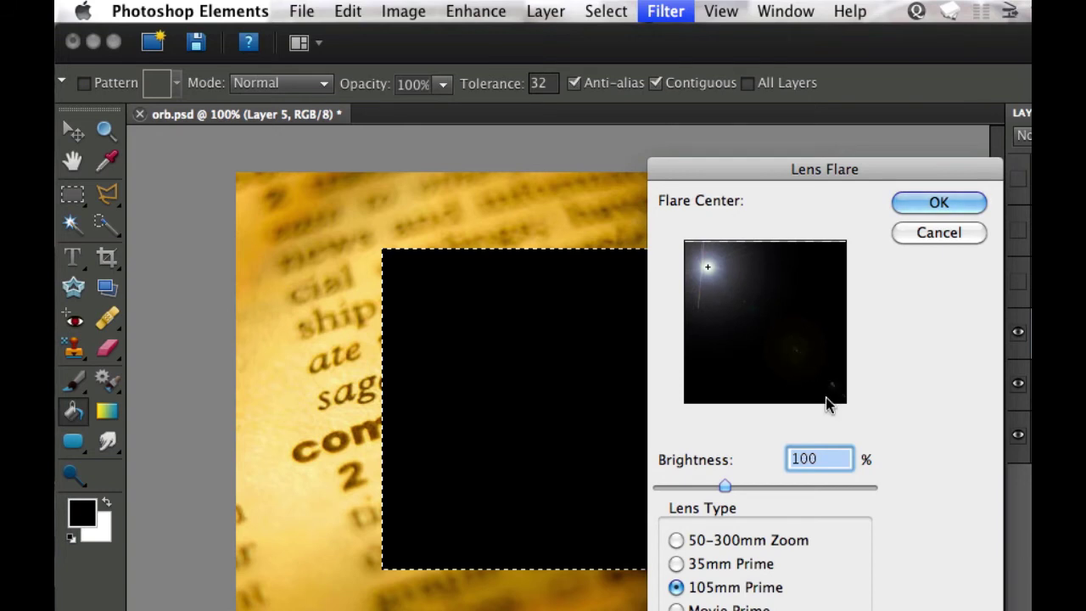
click(936, 207)
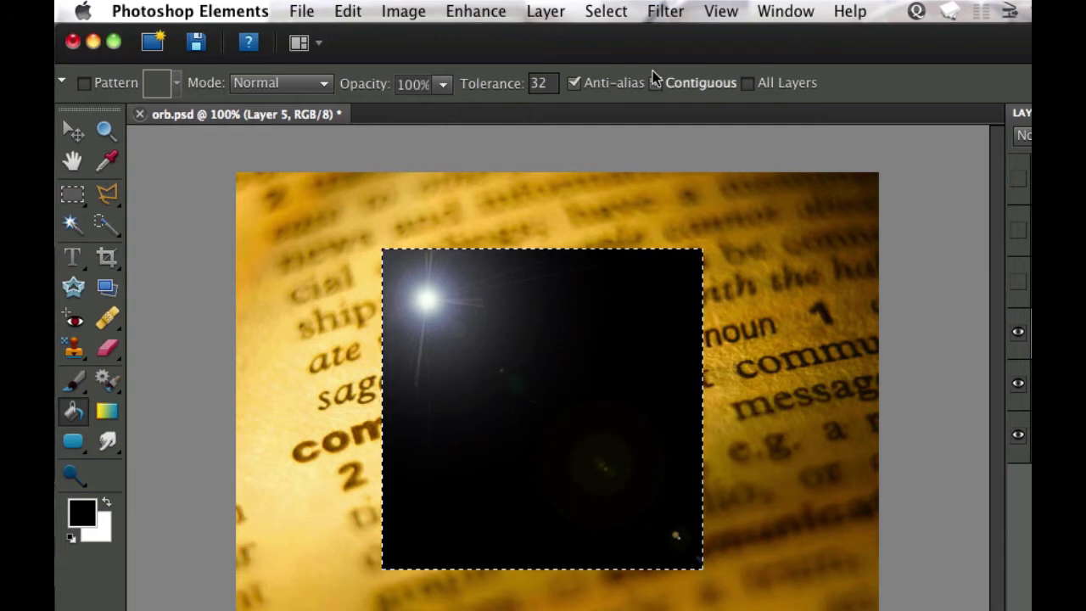
Warp the flare square with Polar Coordinates set to Rectangular to Polar.
click(666, 10)
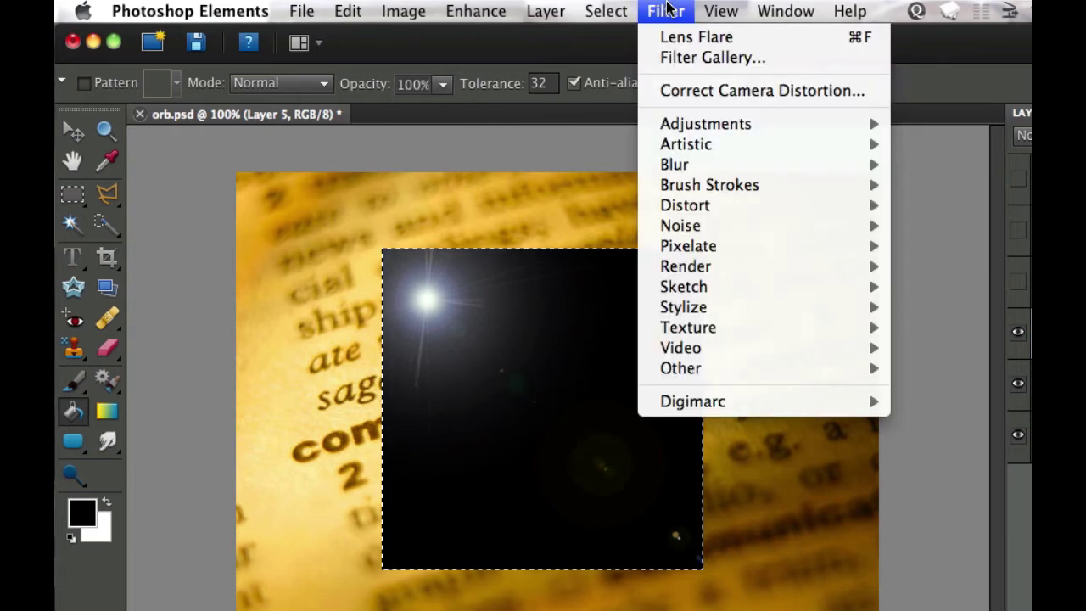
mouse_move(687, 212)
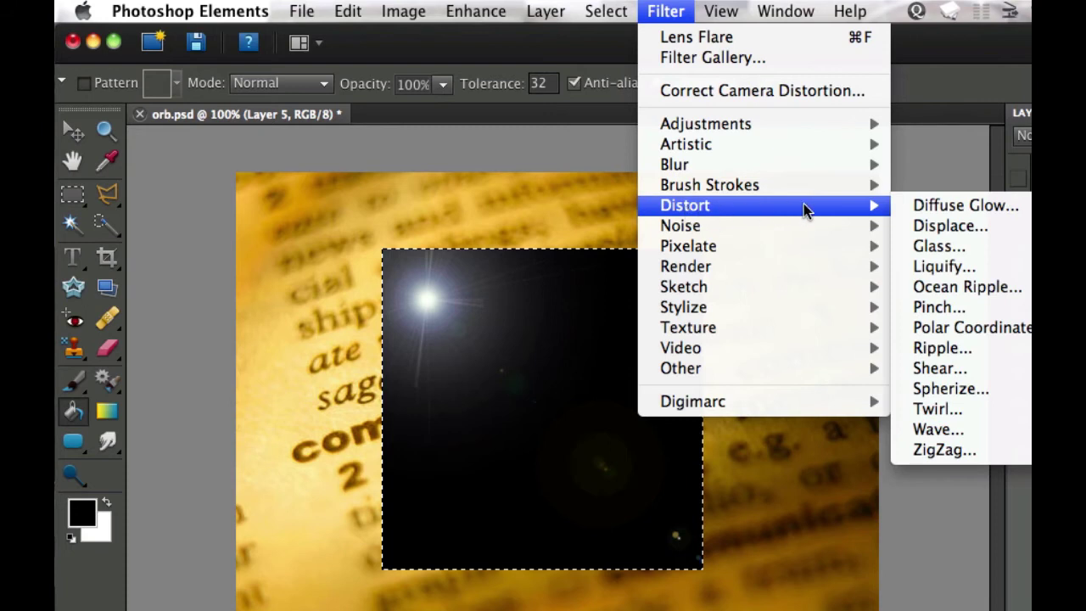
click(948, 328)
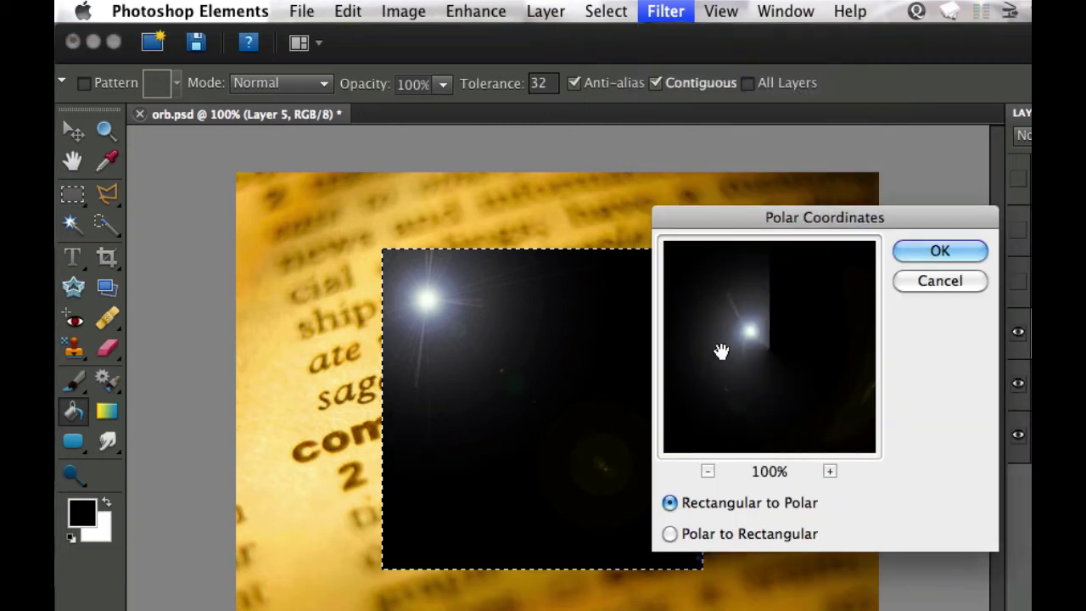
click(938, 252)
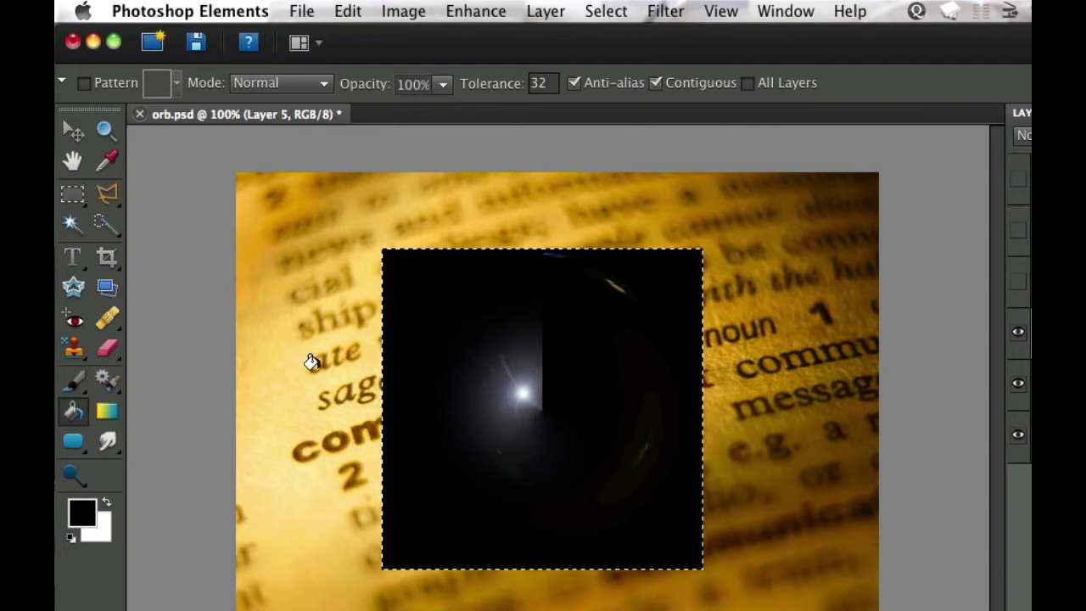
Choose the Smudge tool at 125 px and 50% strength and drop the square selection.
click(107, 443)
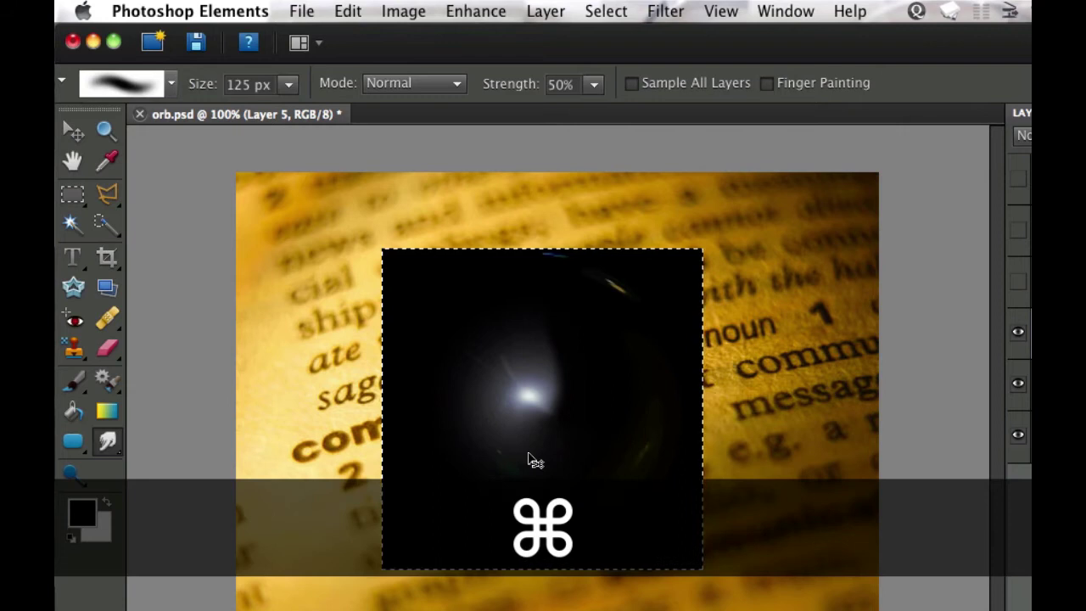
key(super+d)
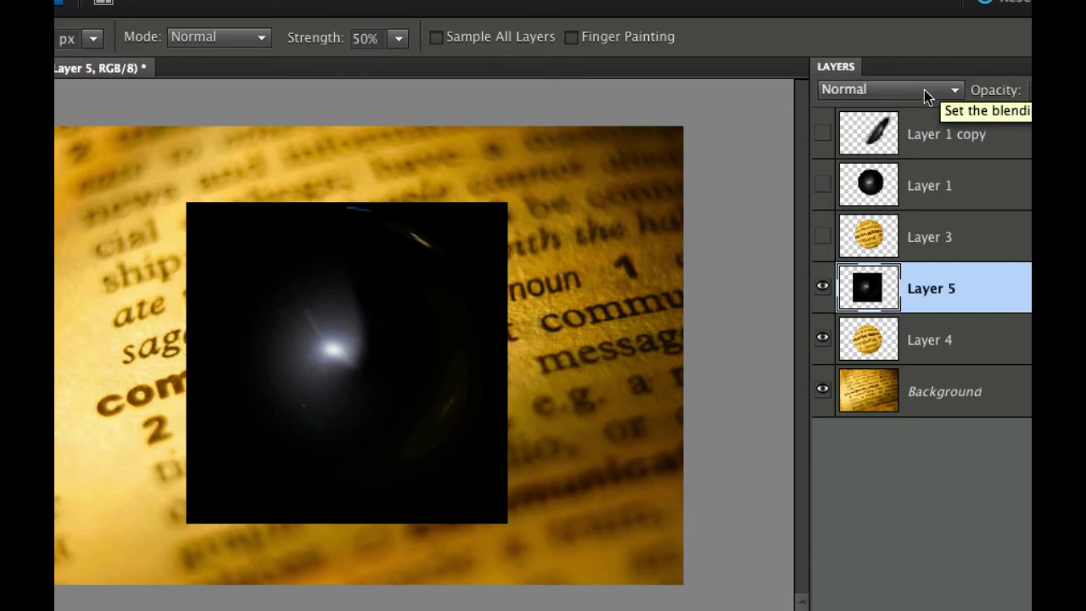
Set Layer 5's blend mode to Linear Dodge (Add) and switch to the Move tool.
click(924, 91)
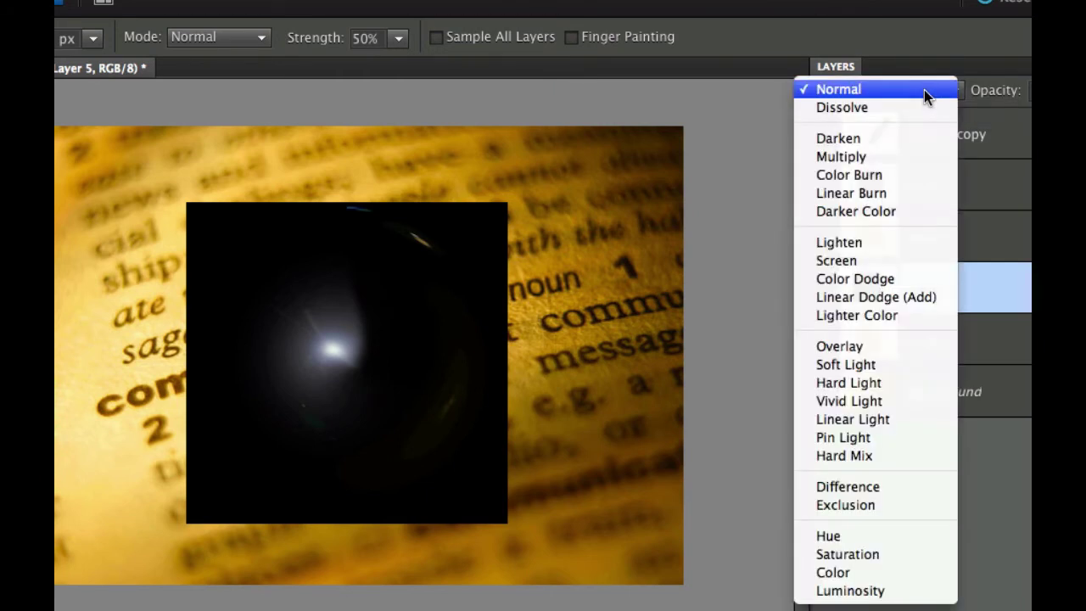
click(908, 299)
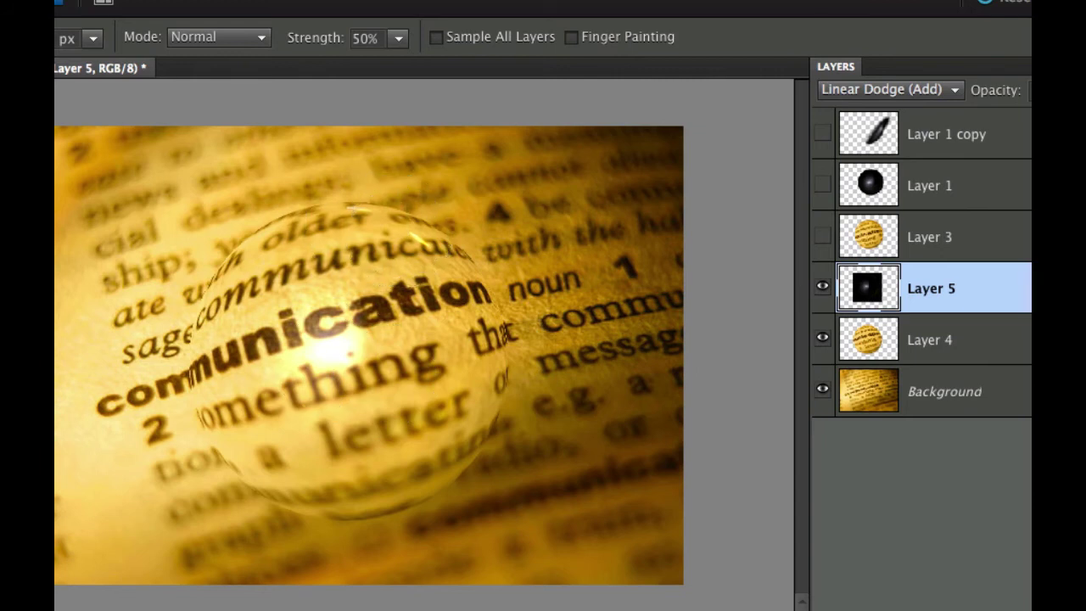
key(v)
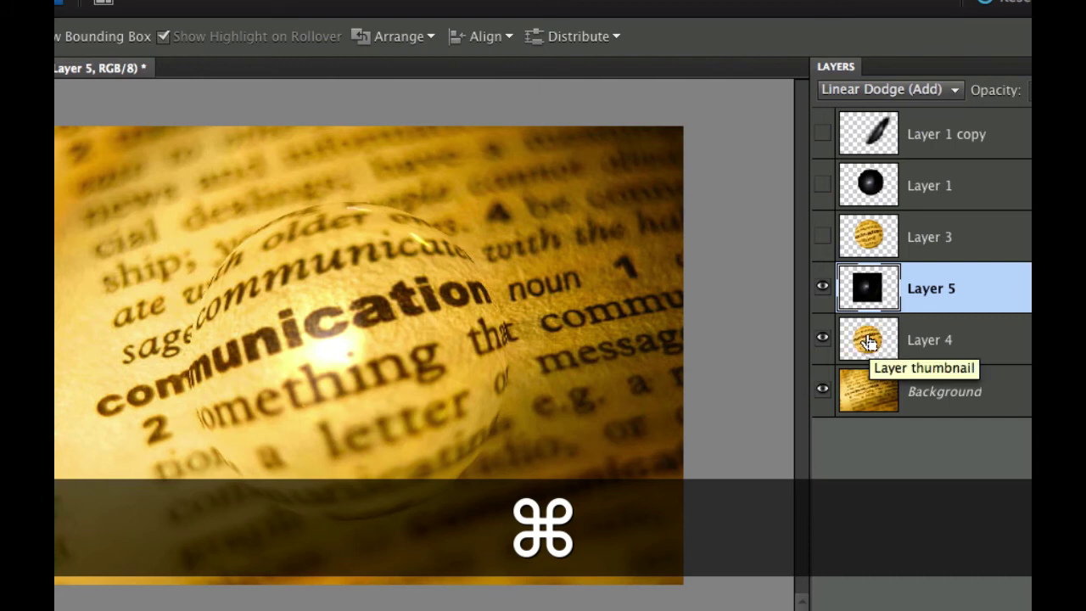
Delete everything on Layer 5 outside Layer 4's orb circle using an inverted selection, then deselect.
super+click(861, 341)
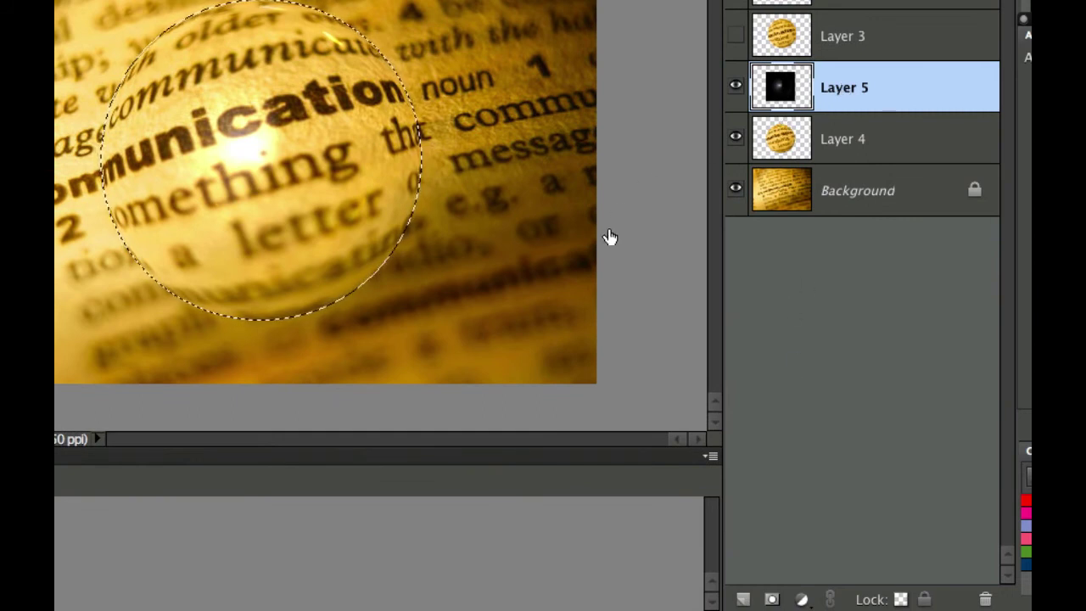
key(super+shift+i)
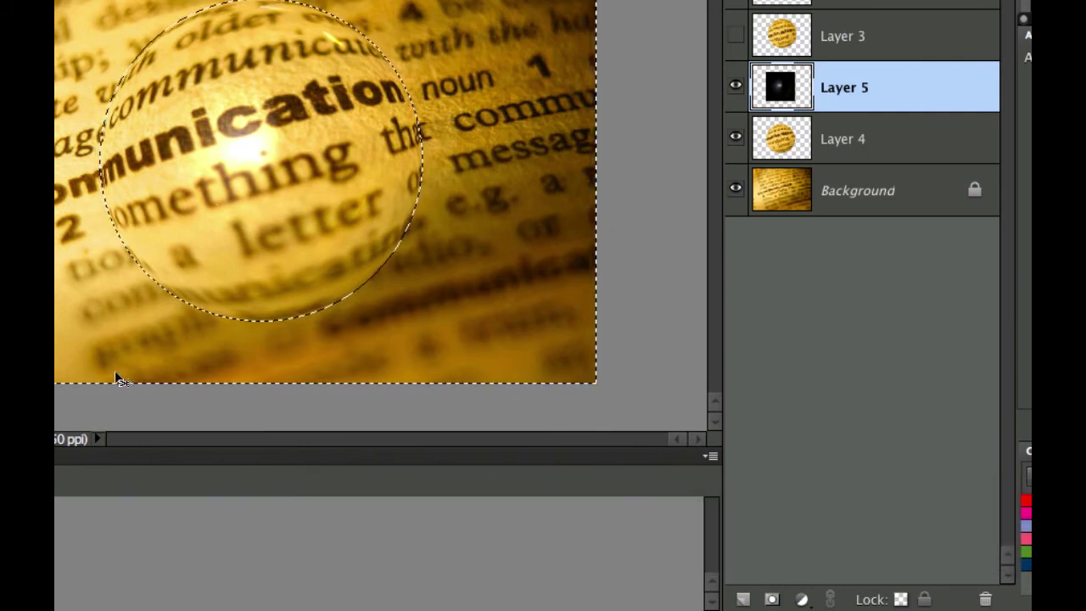
key(BackSpace)
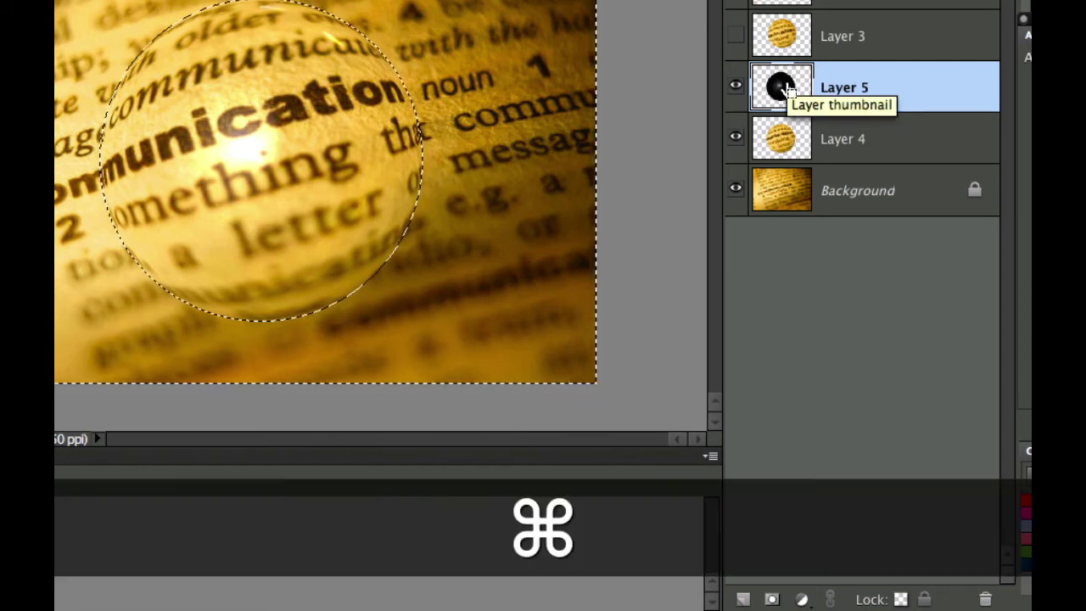
key(super+d)
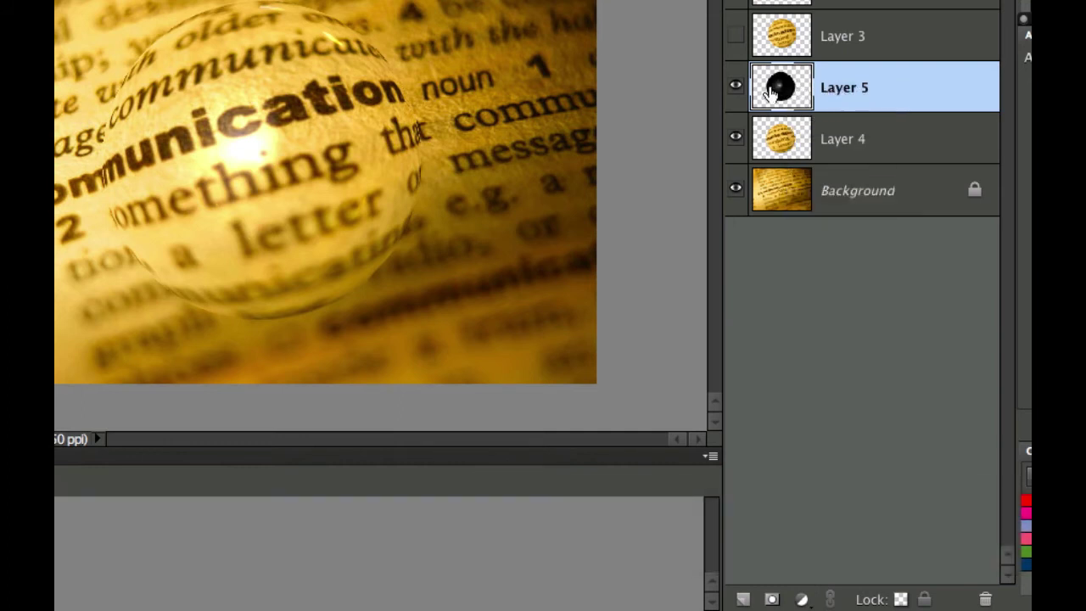
Duplicate Layer 5 and set the copy to Soft Light blending at 50% opacity.
key(super+j)
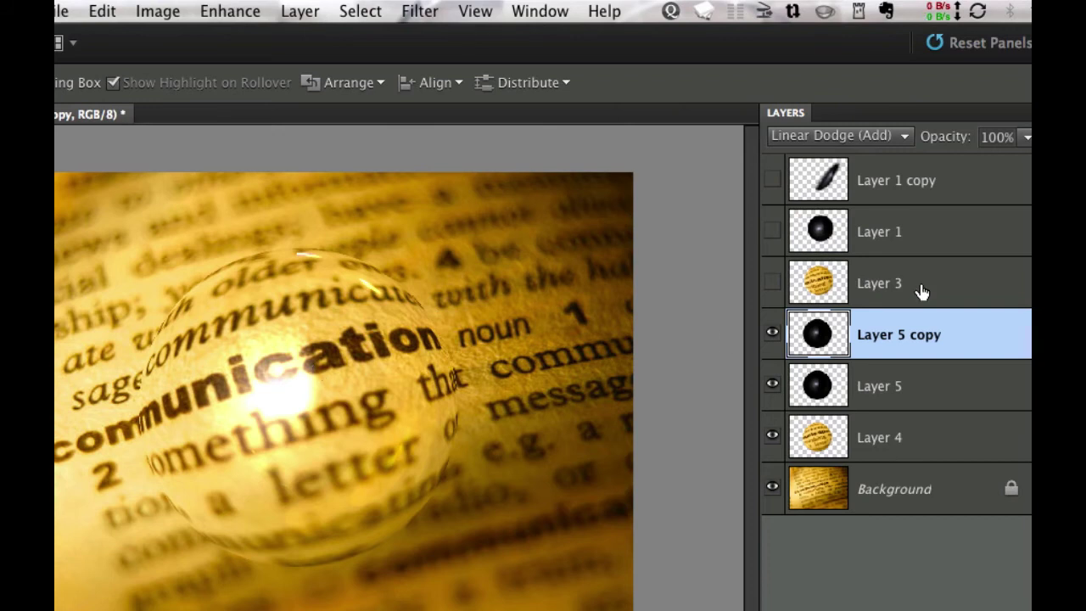
click(1025, 138)
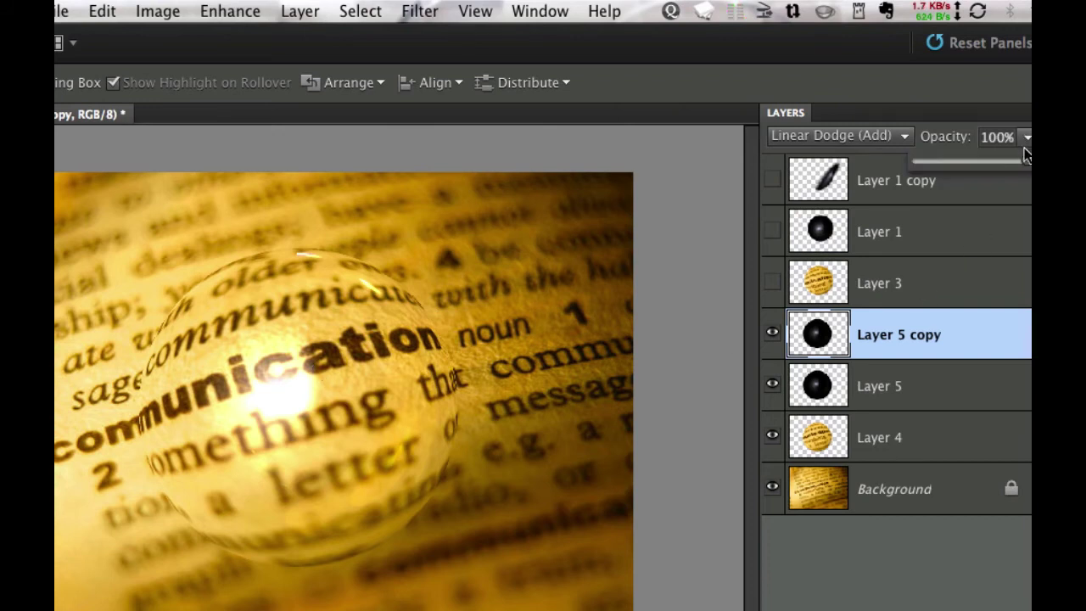
drag(1027, 164, 979, 158)
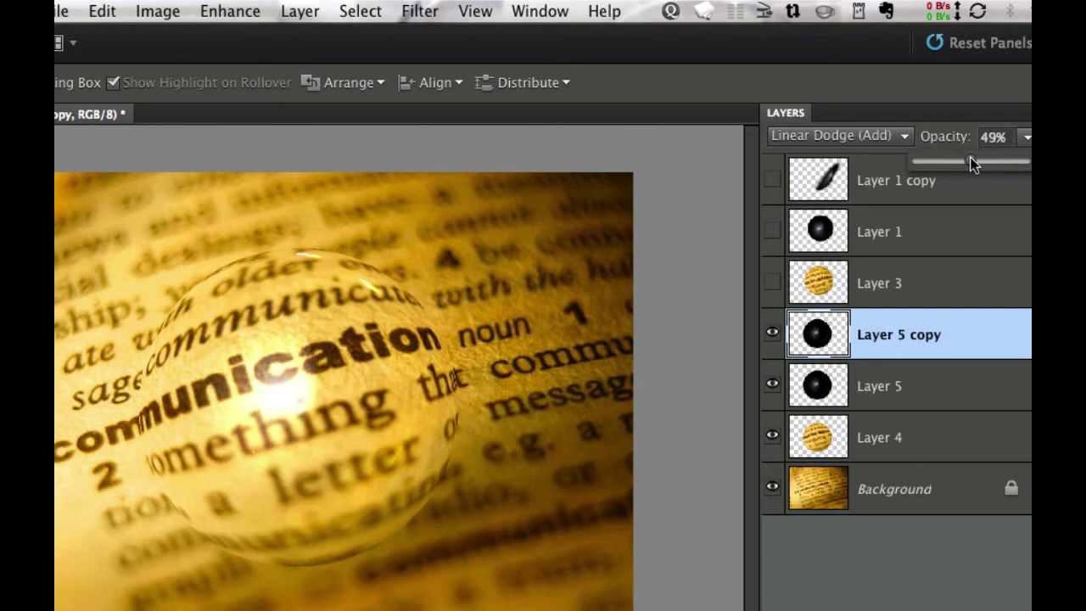
drag(972, 163, 972, 163)
click(903, 141)
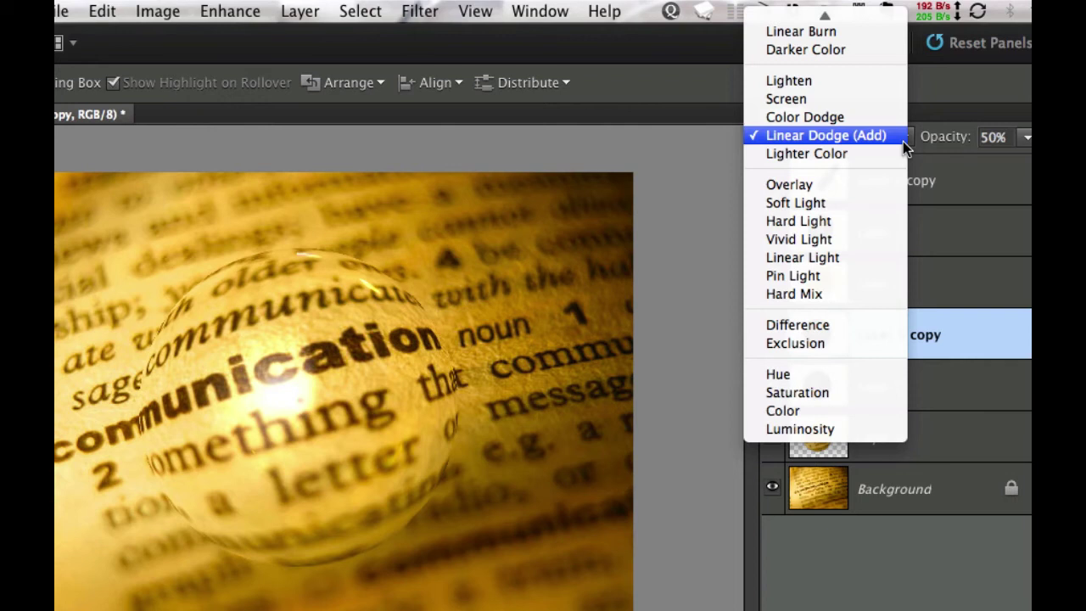
click(874, 203)
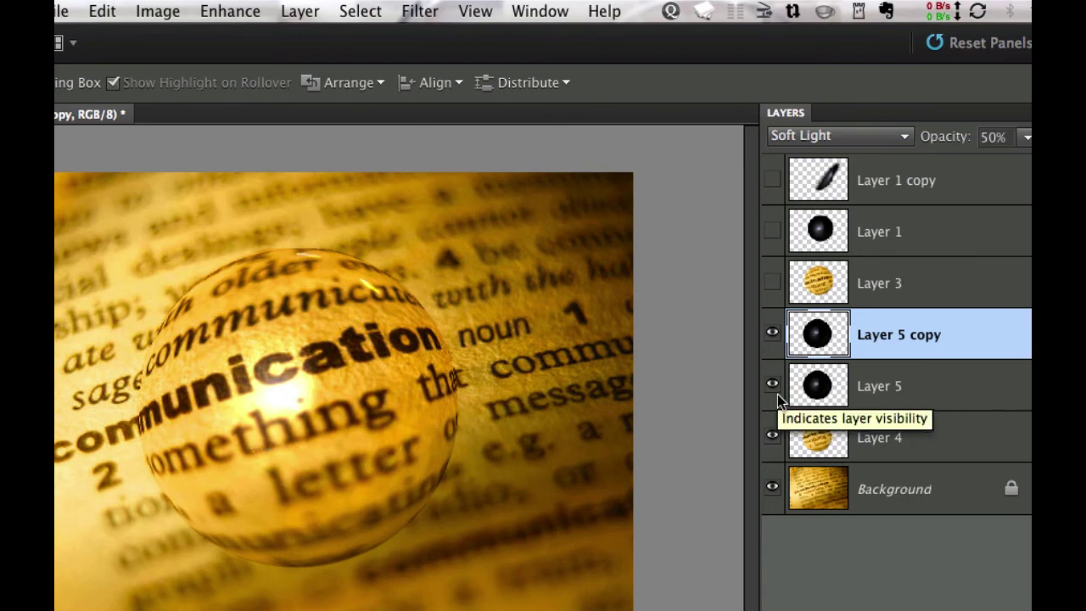
Distort Layer 5 copy's corners into a long skewed streak reaching up and right.
key(super+t)
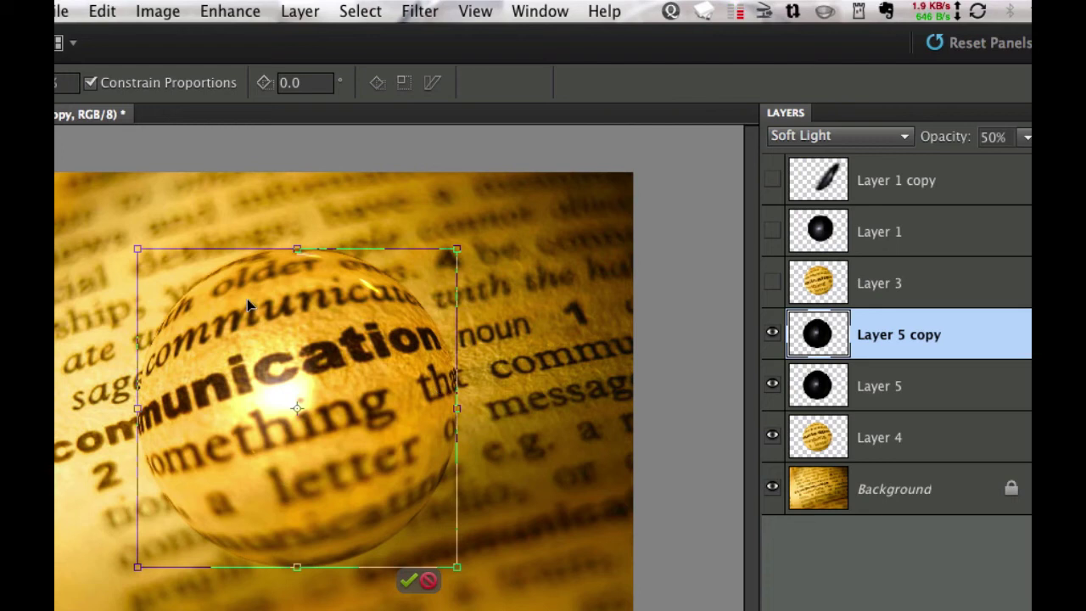
key(super)
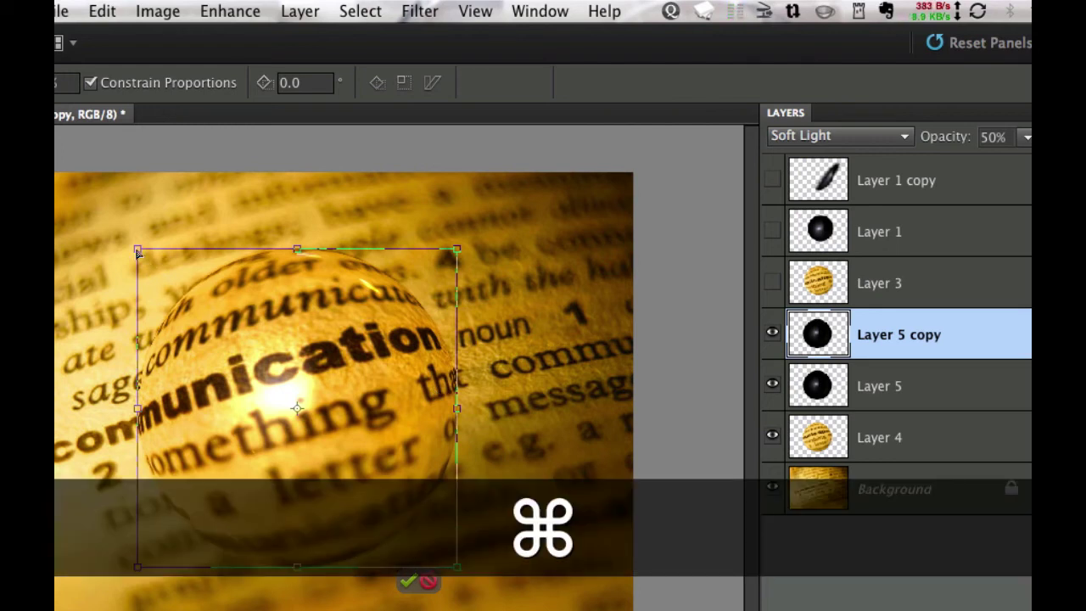
drag(138, 253, 379, 248)
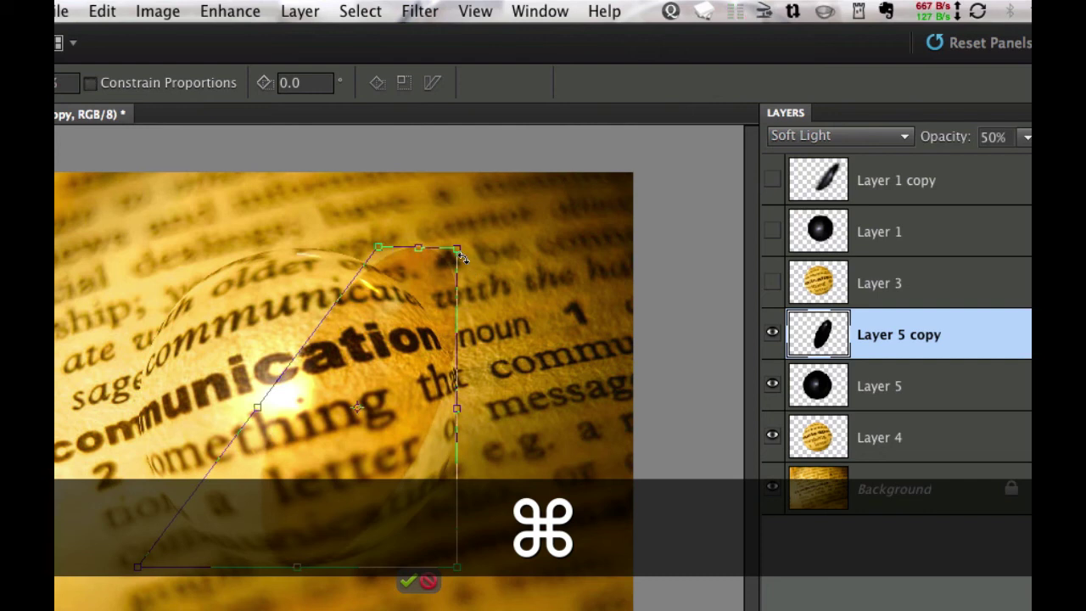
drag(458, 250, 538, 270)
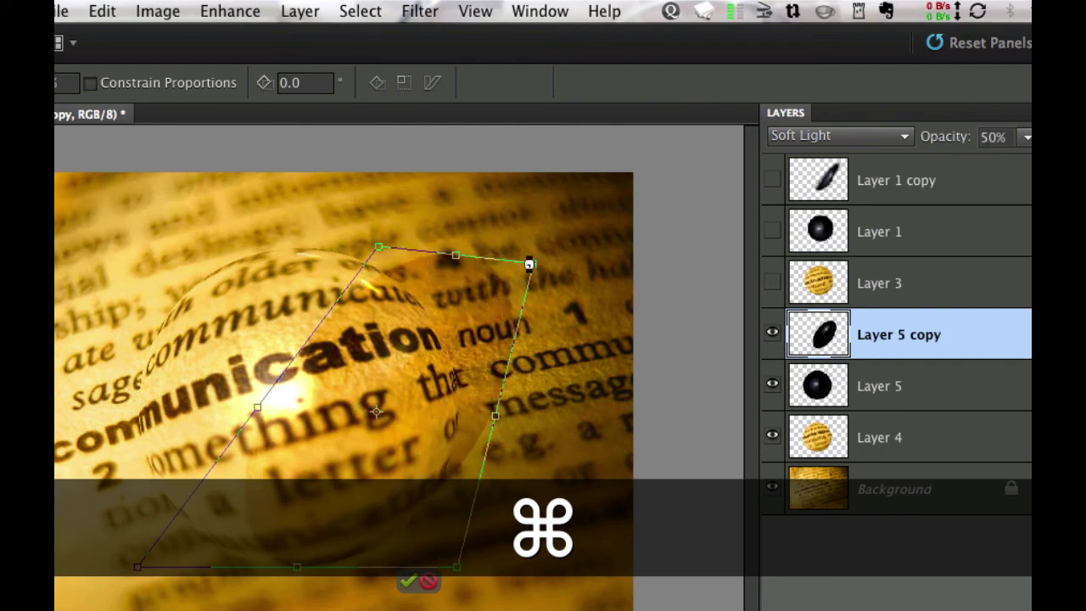
drag(377, 250, 430, 259)
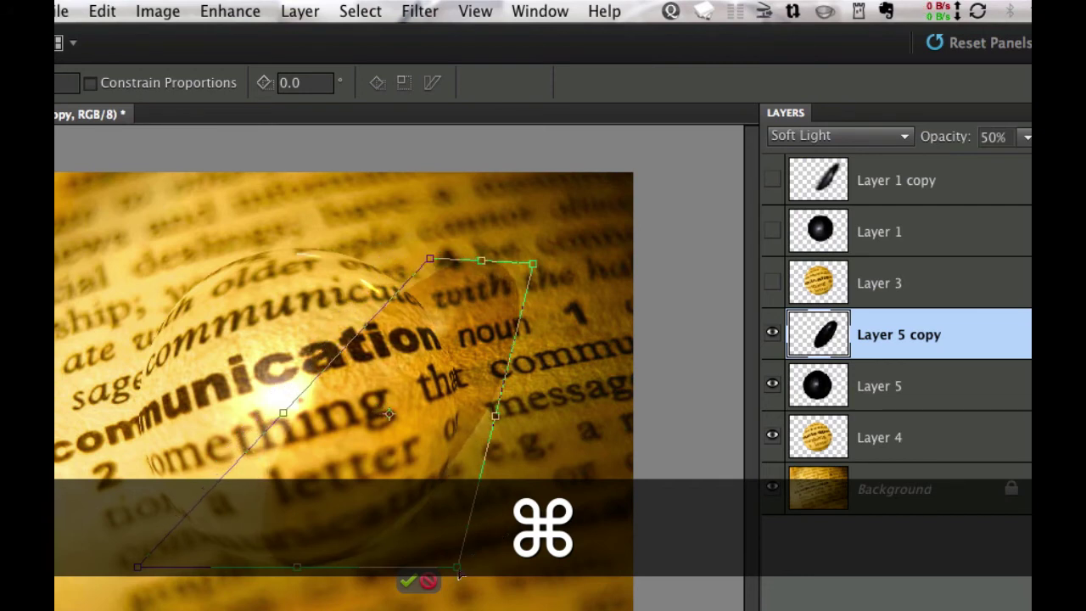
drag(454, 565, 441, 548)
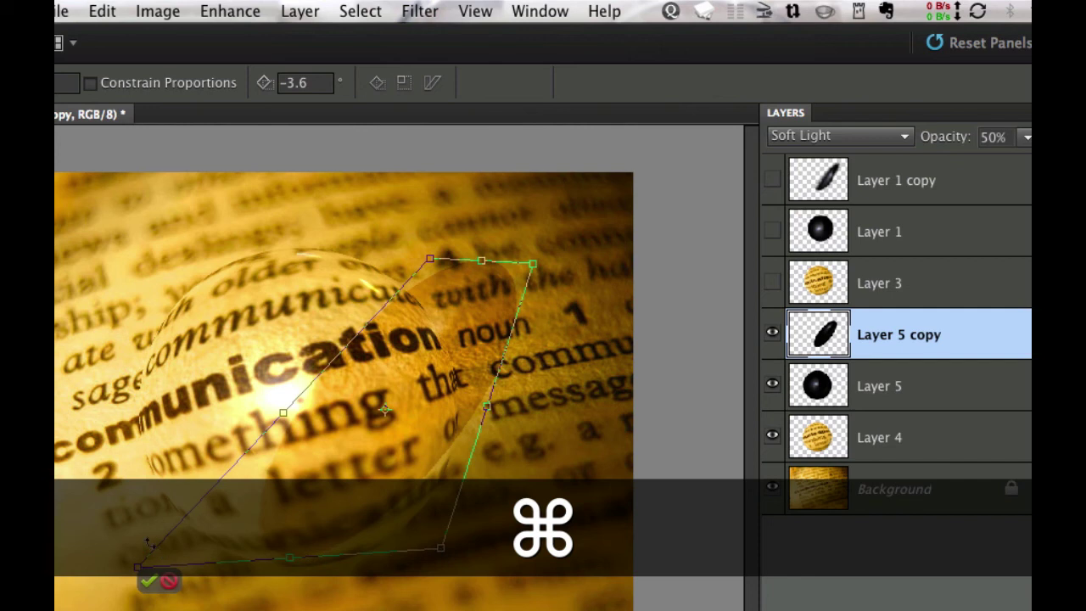
drag(140, 576, 200, 609)
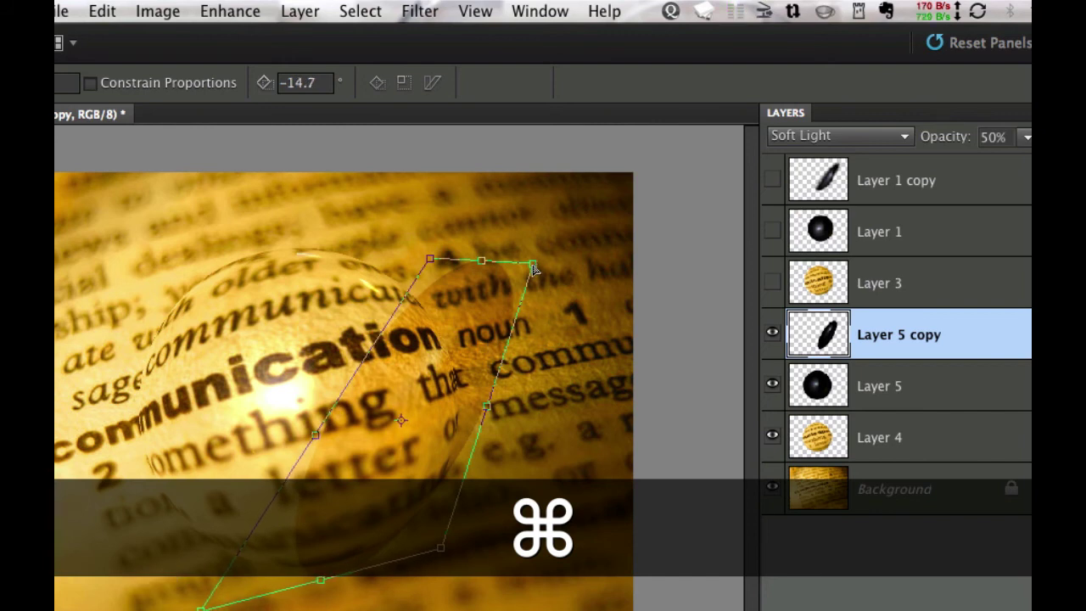
drag(534, 268, 639, 220)
Rotate the streak to about -23.6°, position it across the orb, and commit the transform.
drag(497, 345, 516, 315)
drag(674, 173, 591, 135)
drag(487, 282, 424, 258)
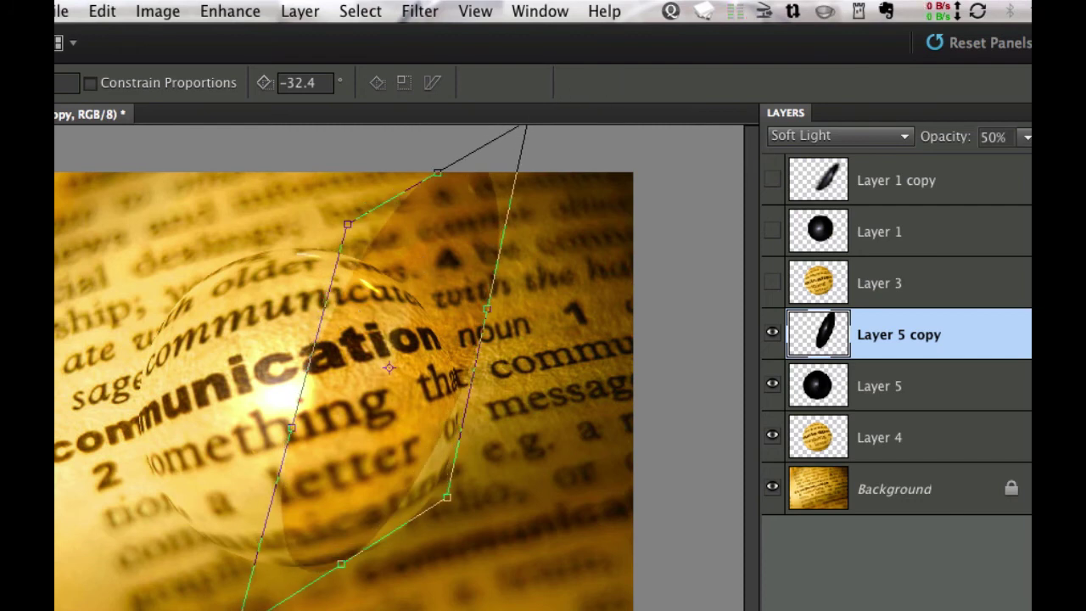
drag(449, 333, 453, 343)
drag(475, 270, 498, 282)
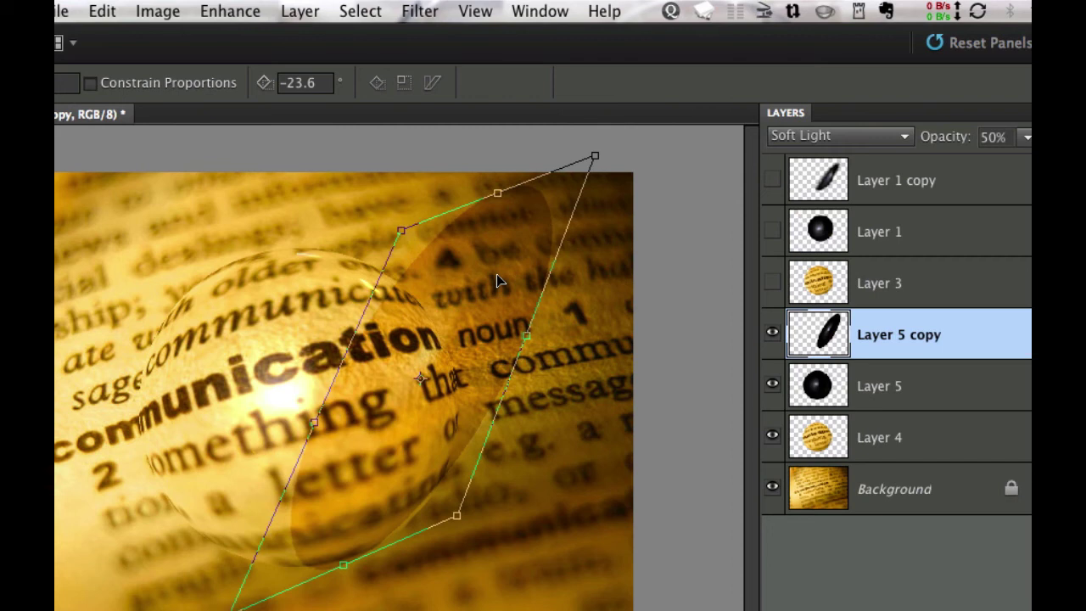
key(Return)
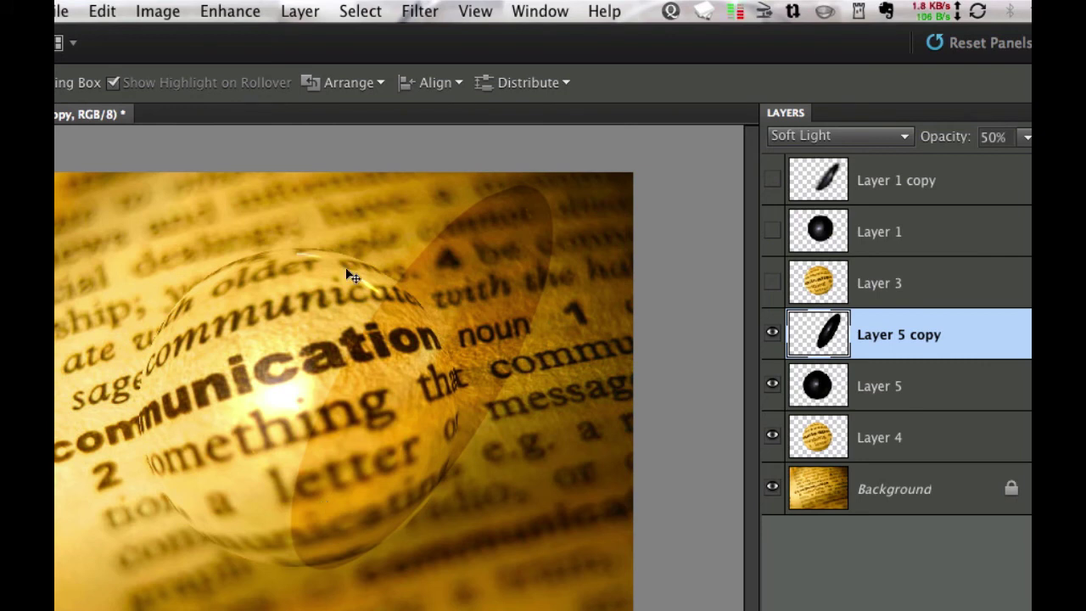
Apply a Gaussian Blur with a radius of about 7.6 pixels to the skewed shadow.
click(418, 12)
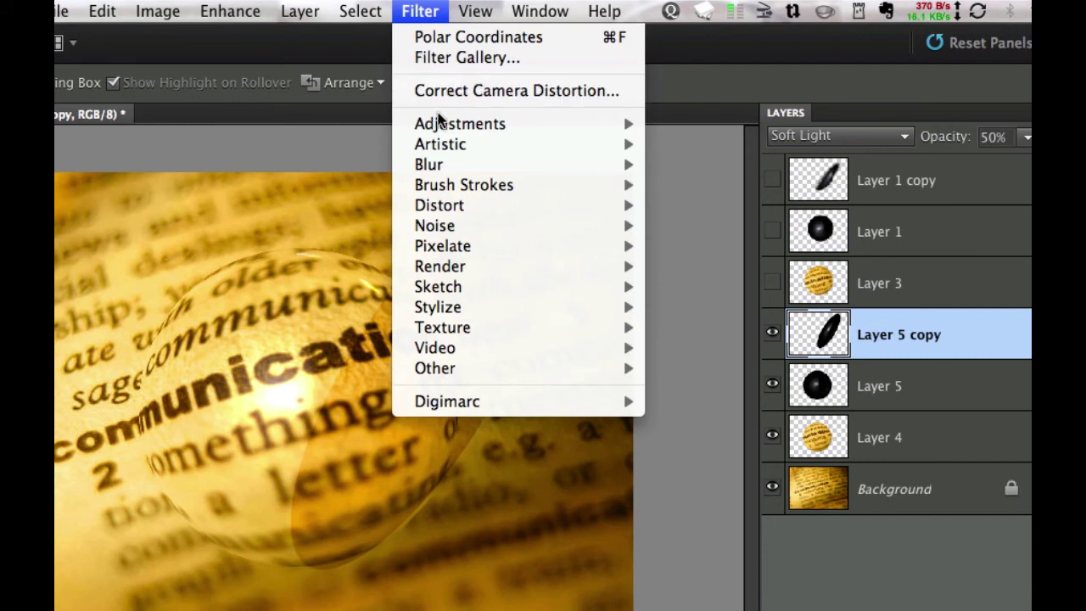
mouse_move(443, 208)
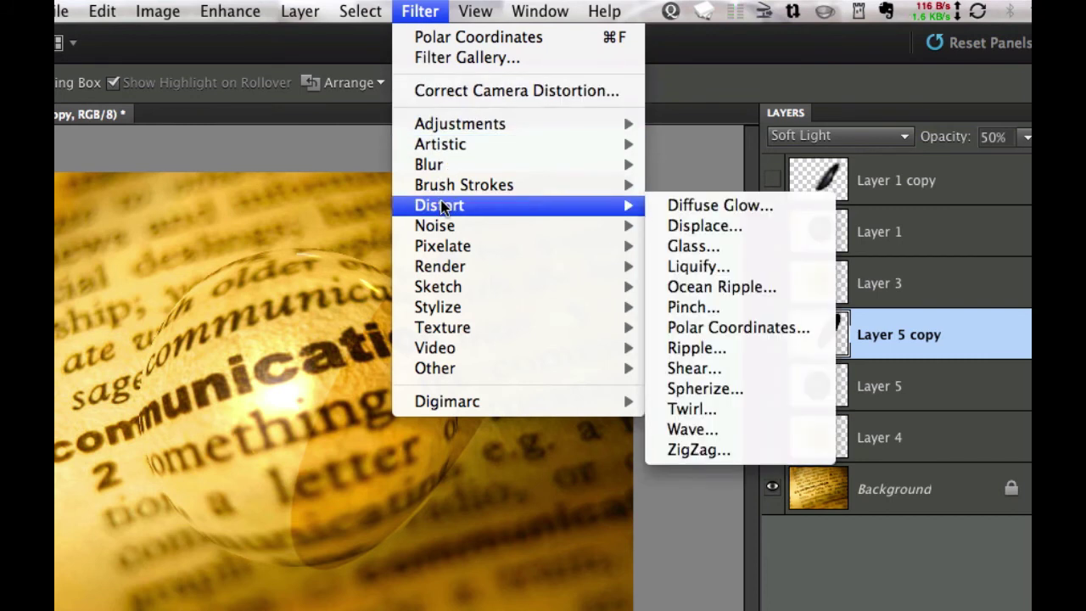
mouse_move(443, 167)
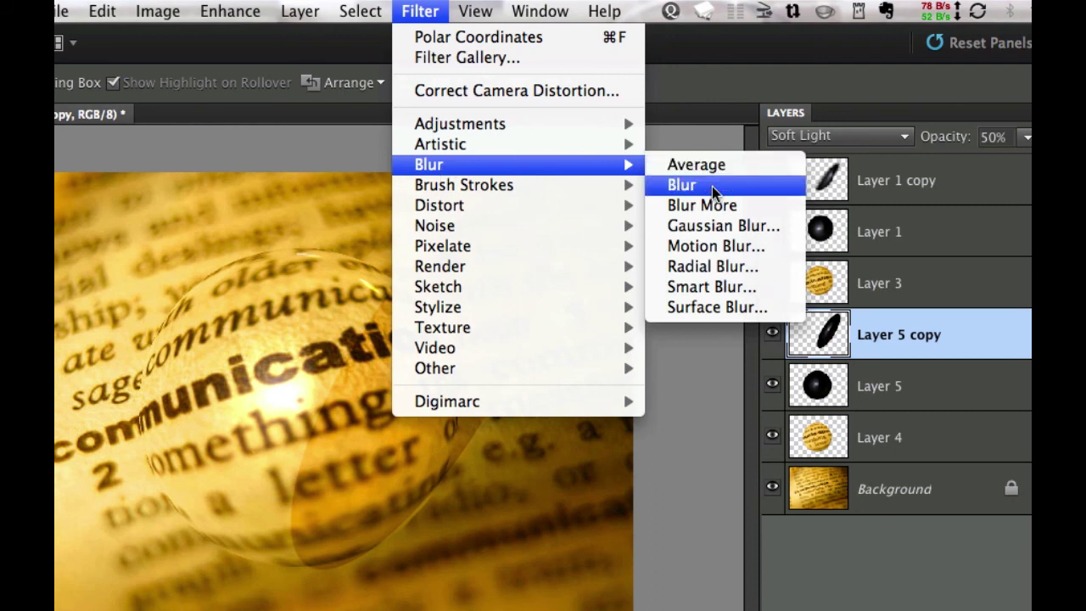
click(708, 226)
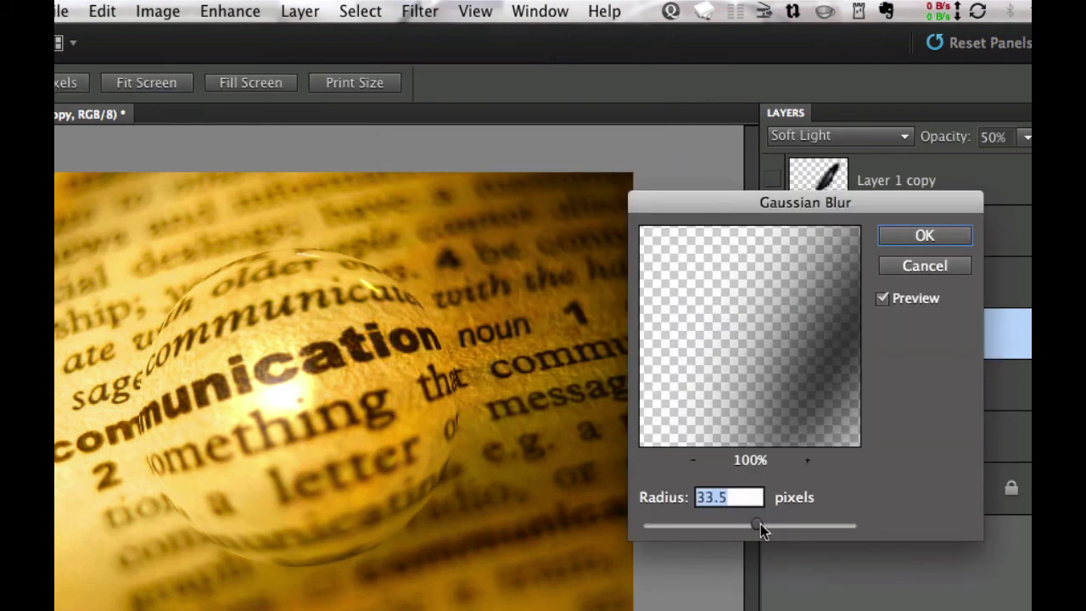
drag(760, 523, 715, 524)
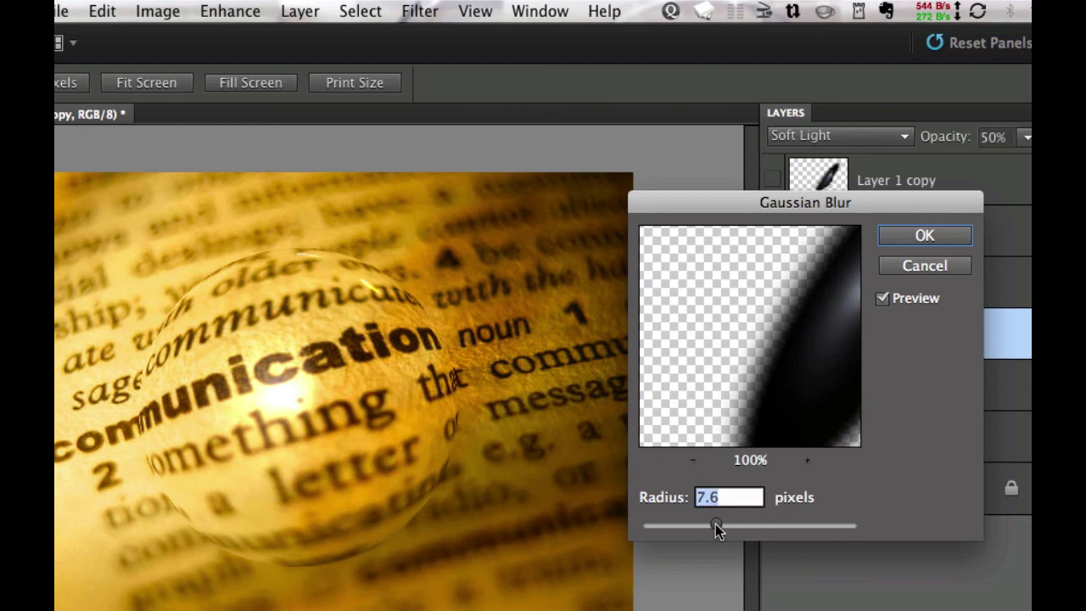
click(923, 237)
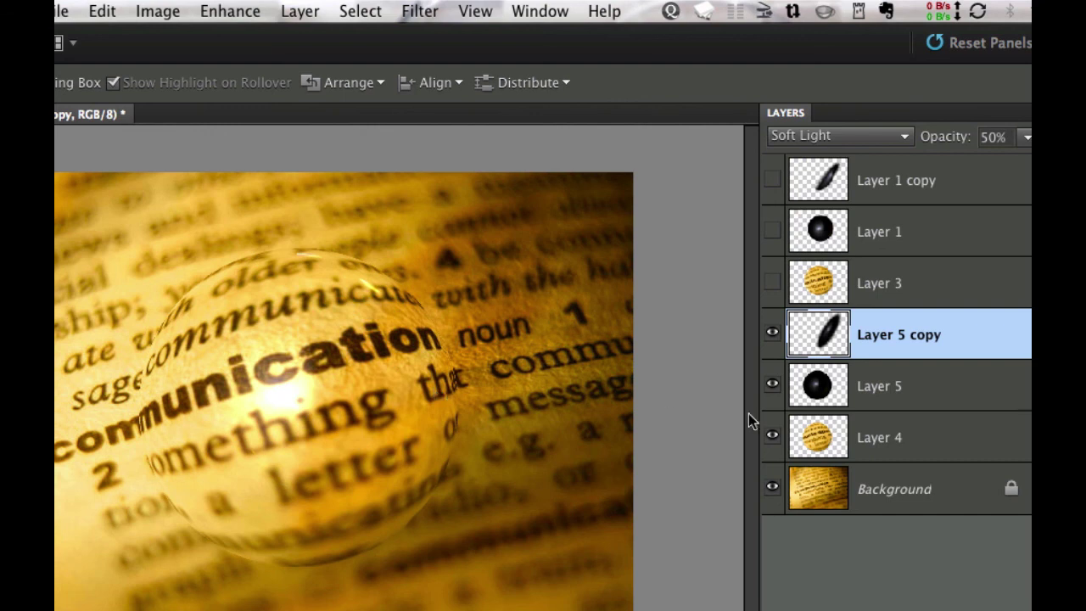
Load the Layer 4 ball outline as a selection and Spherize the shadow at 100%.
super+click(810, 441)
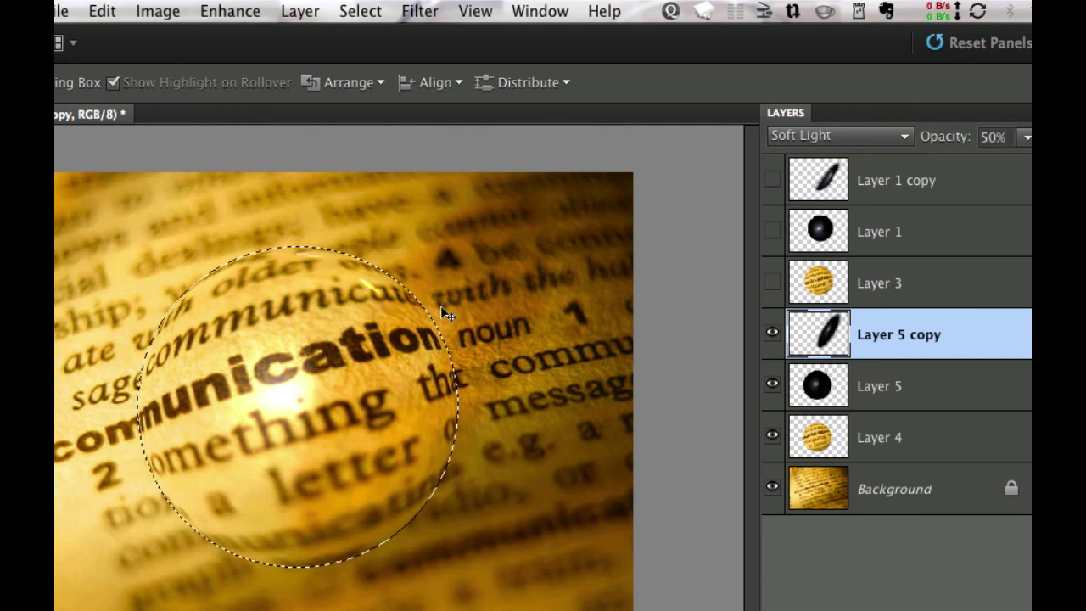
click(429, 10)
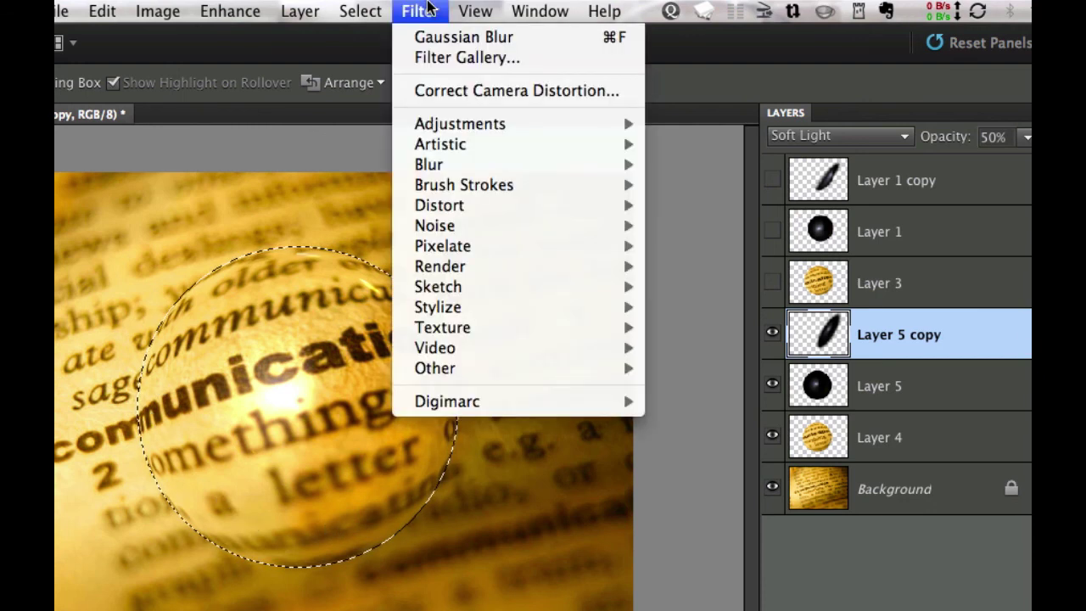
mouse_move(449, 206)
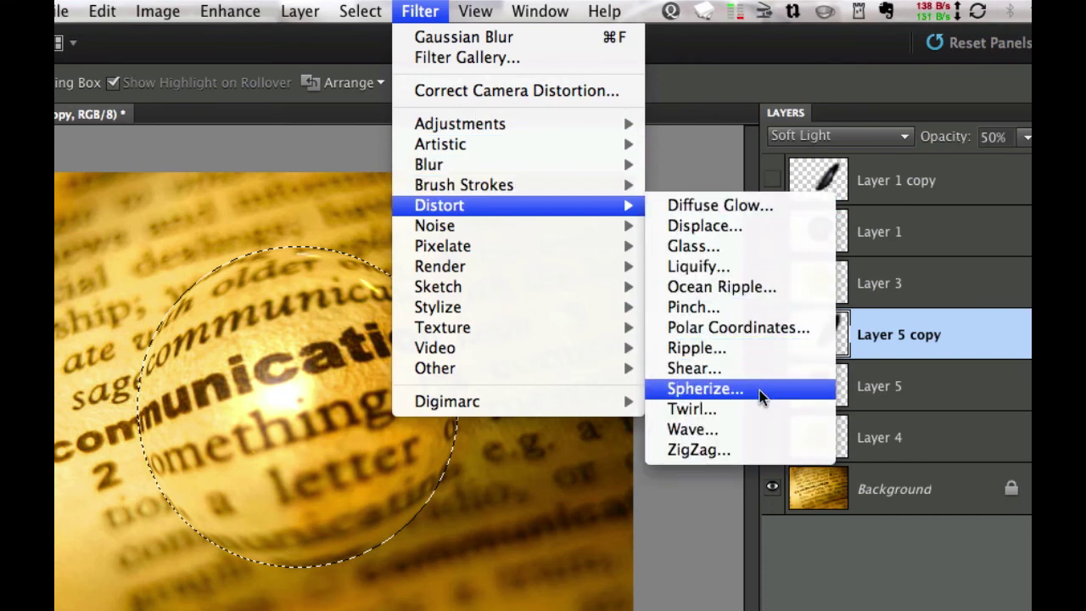
click(761, 395)
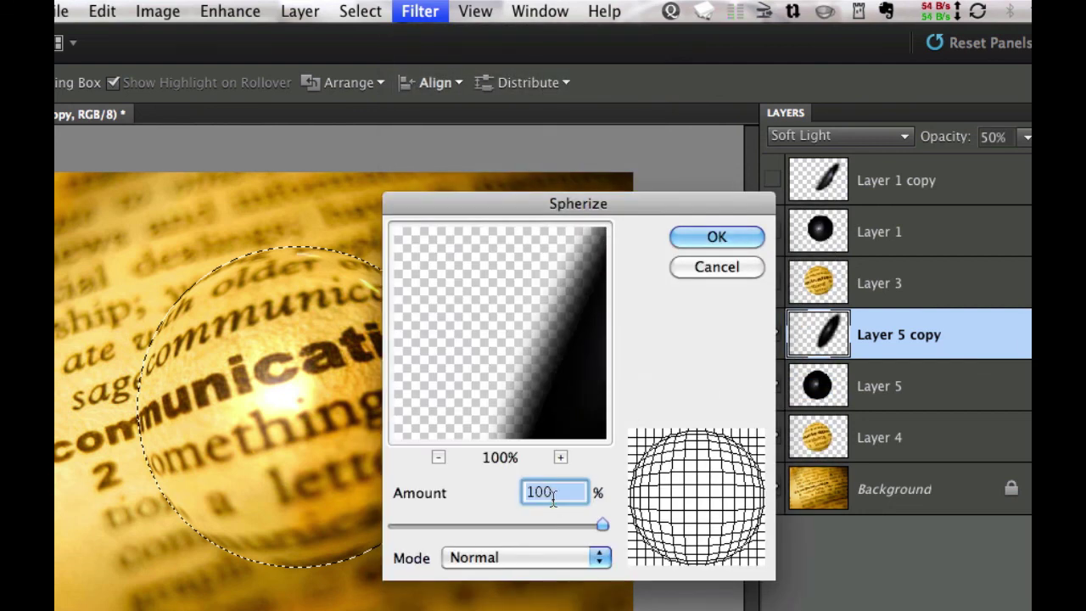
click(715, 239)
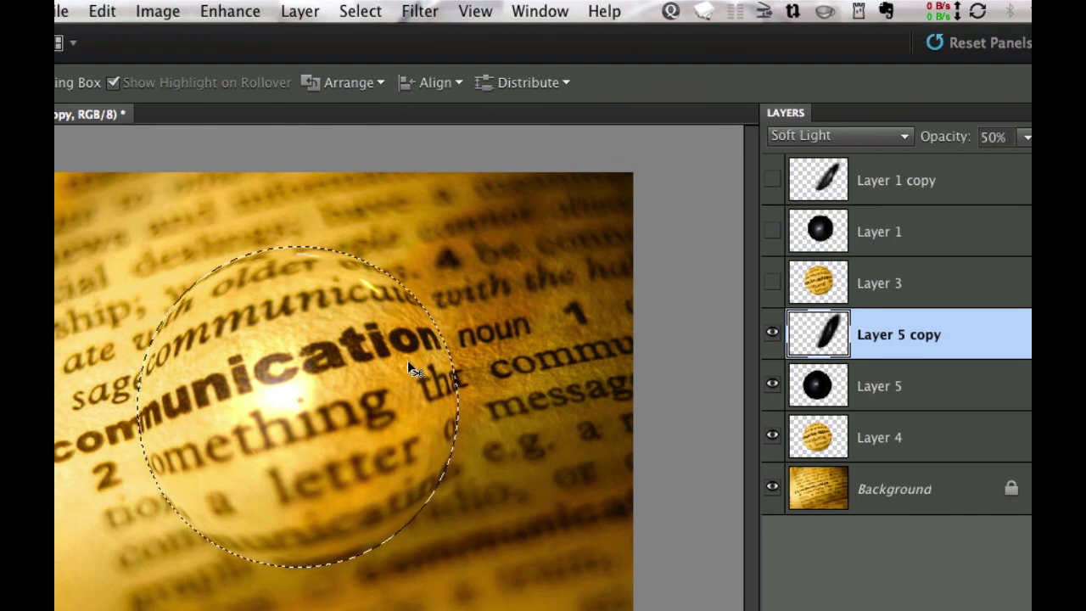
Deselect the circle and show only the Background layer.
key(super+d)
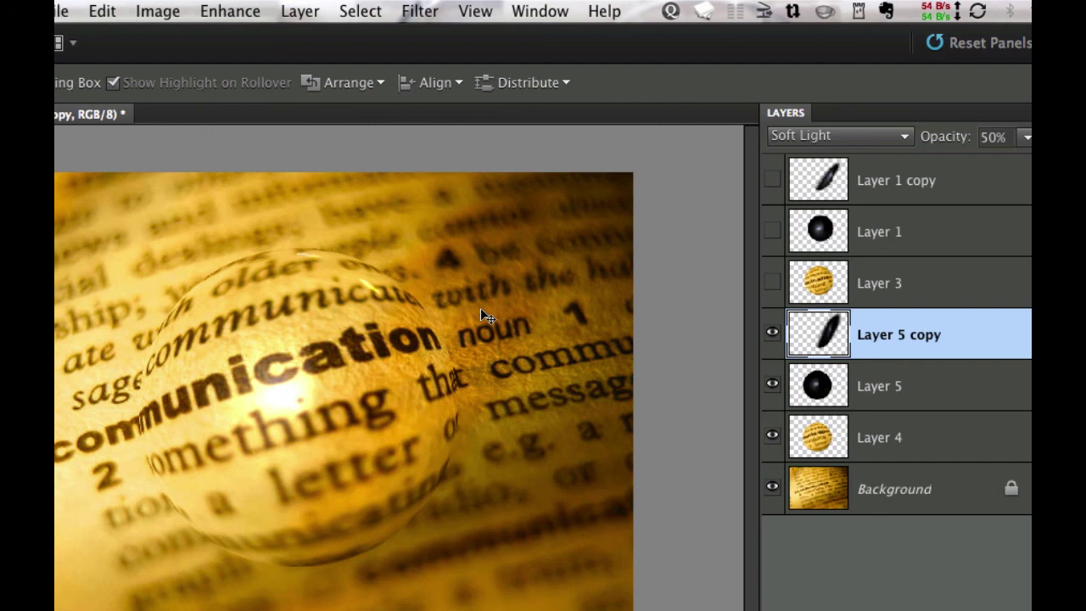
key(super)
key(alt)
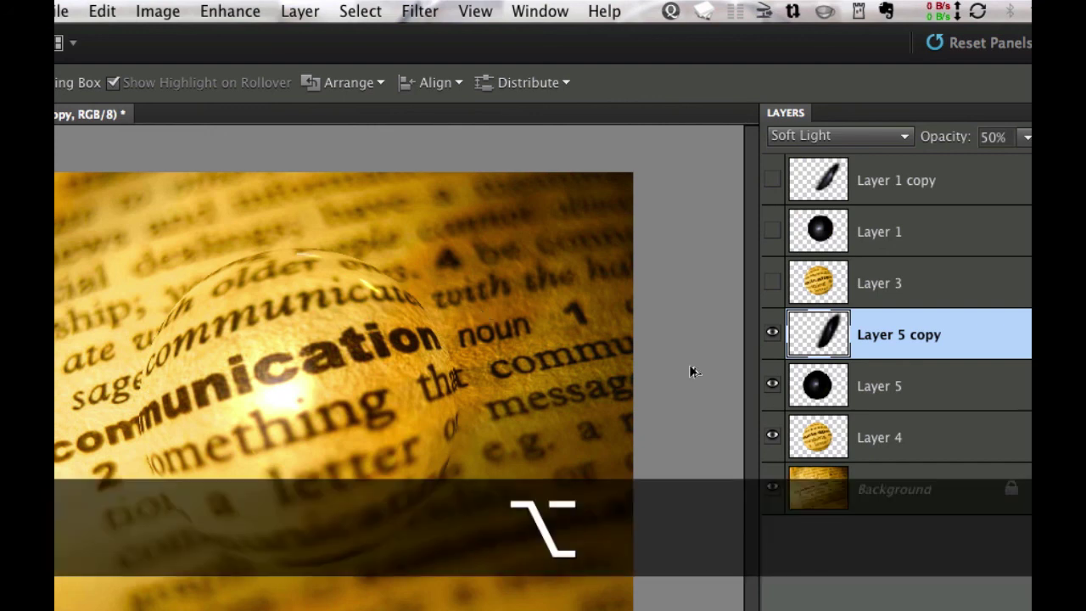
alt+click(769, 489)
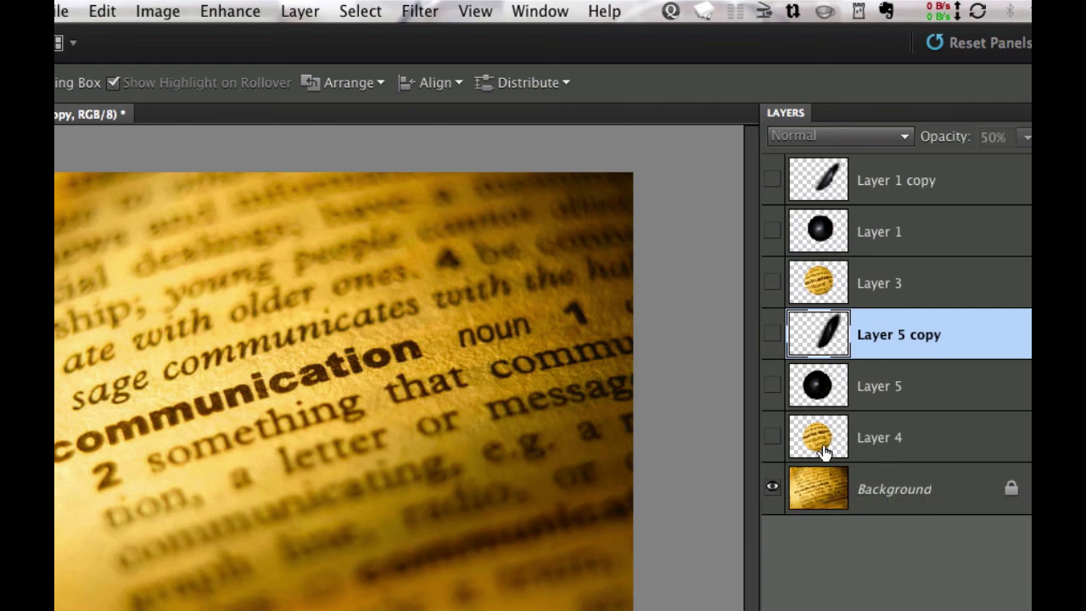
Turn Layer 4, Layer 5 and Layer 5 copy back on one by one.
click(774, 438)
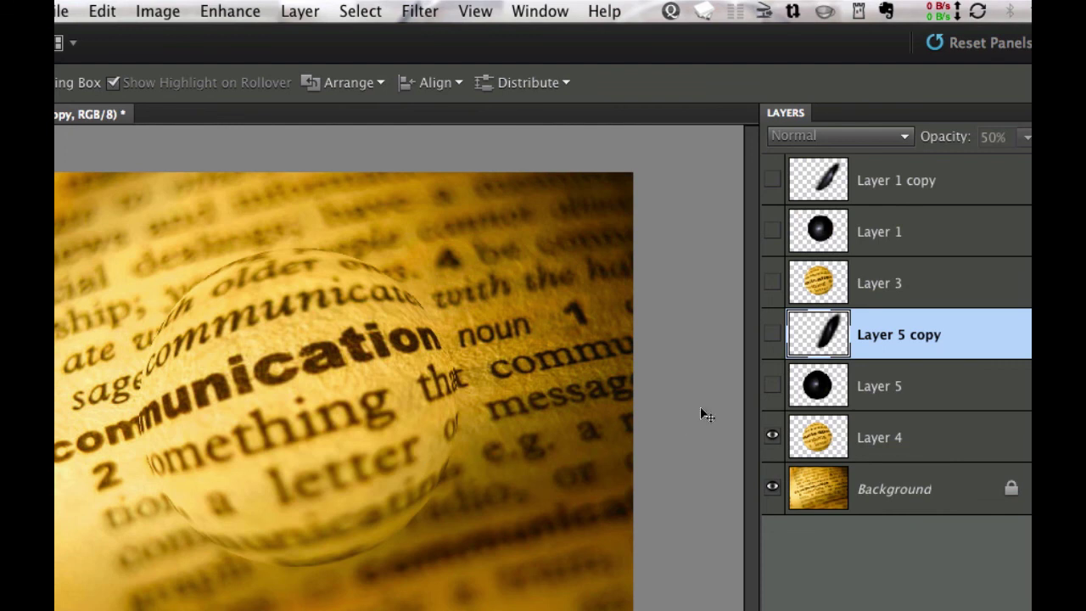
click(772, 386)
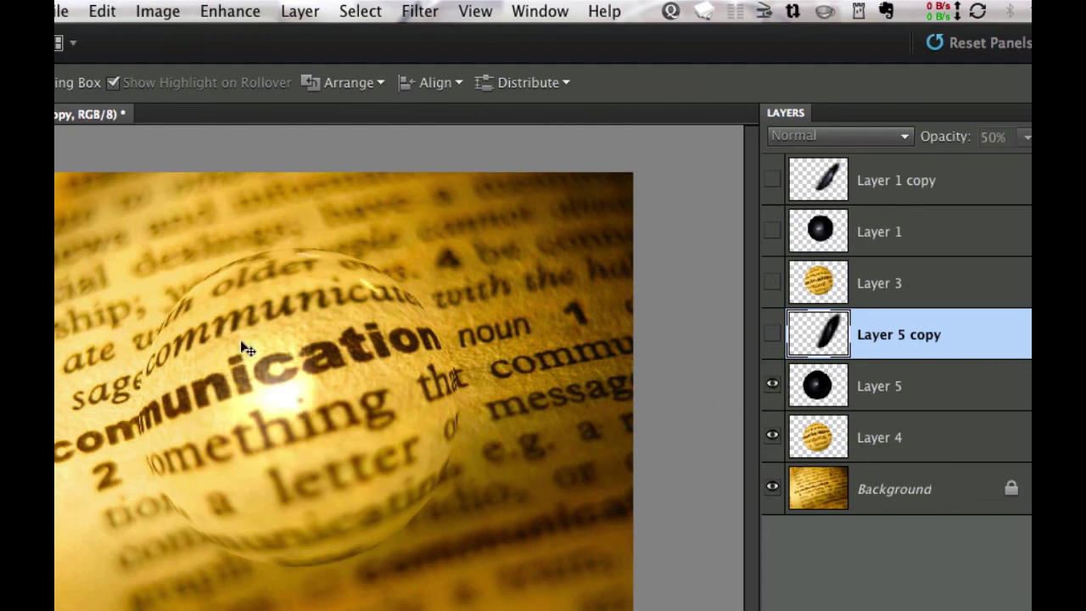
click(772, 334)
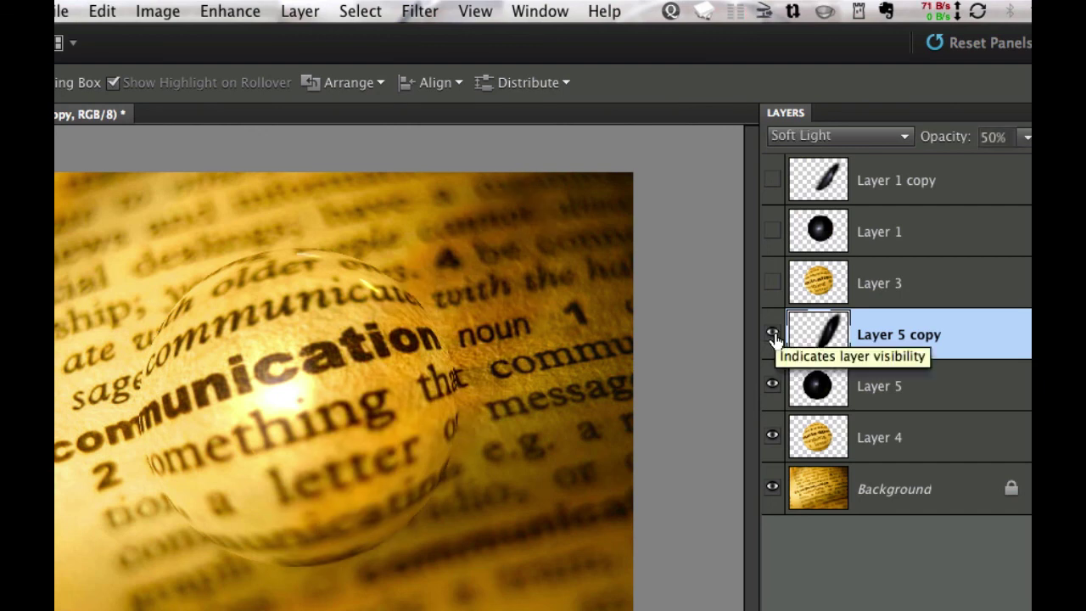